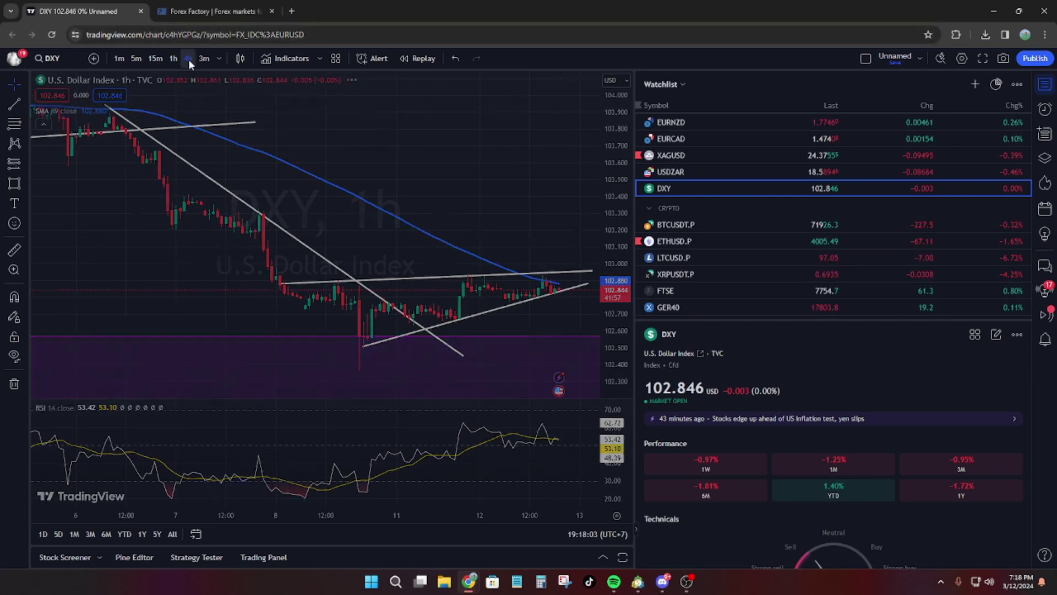
# Compare the U.S. Dollar Index chart on the 1-hour and 4-hour timeframes.
pyautogui.click(189, 58)
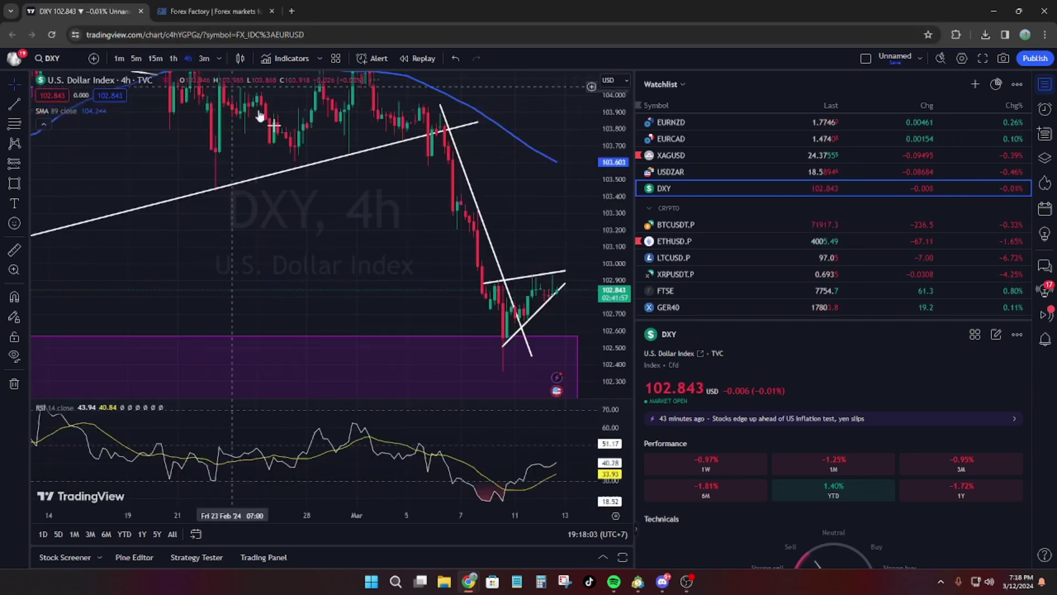
pyautogui.click(174, 59)
pyautogui.click(188, 58)
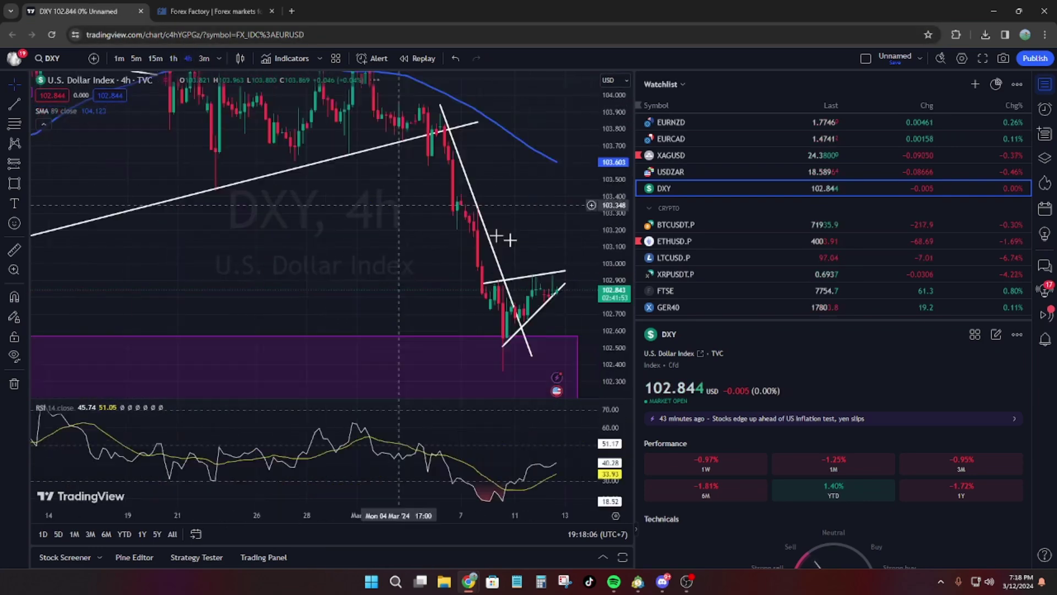
pyautogui.scroll(2, 496, 297)
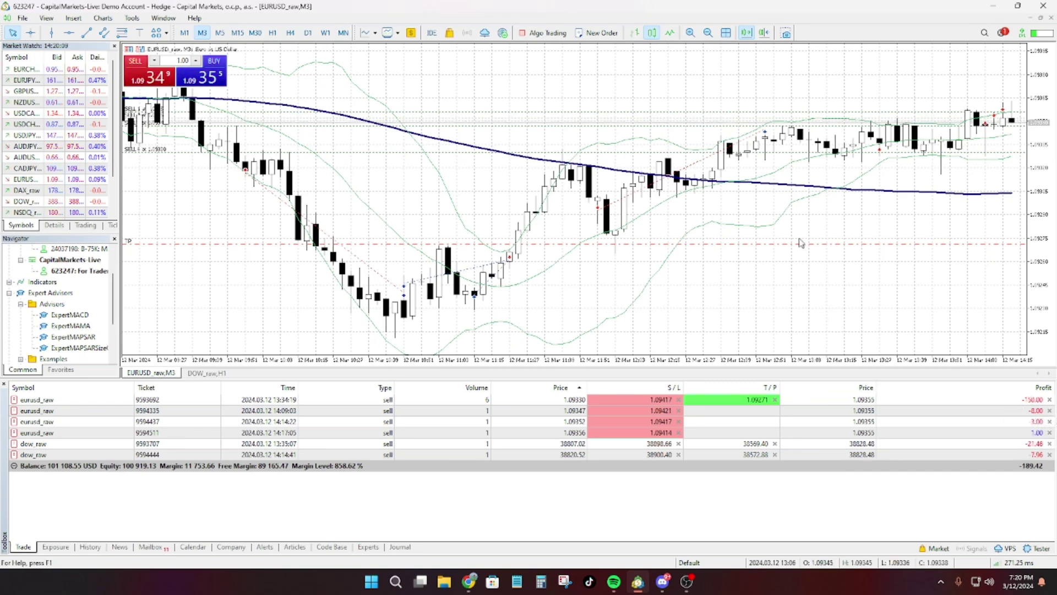
# Check EURUSD on the M1, M3, M5 and M15 timeframes and close the 6-lot EURUSD sell position.
pyautogui.click(185, 32)
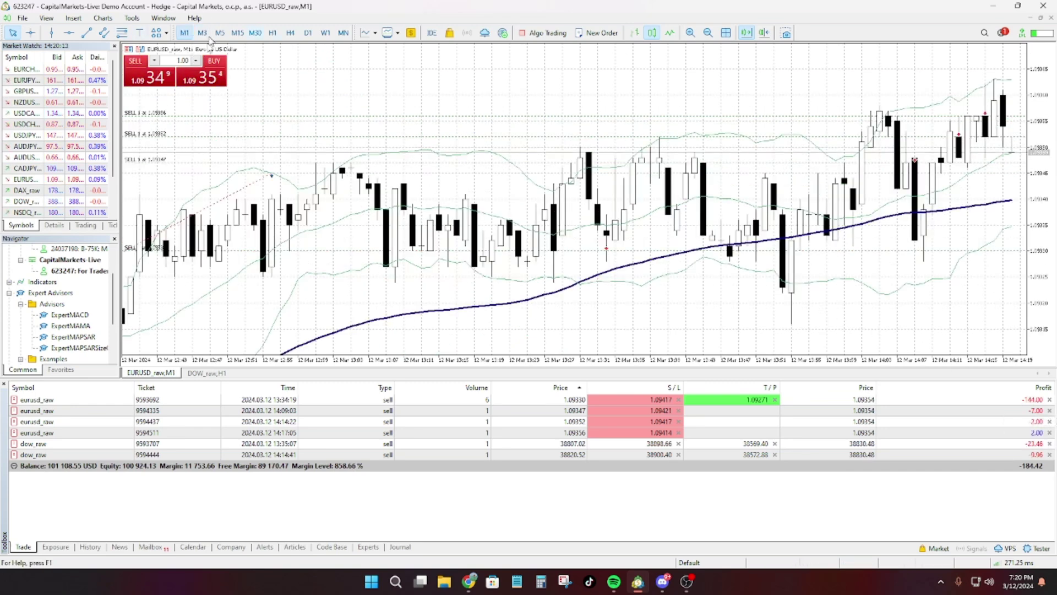
pyautogui.click(204, 36)
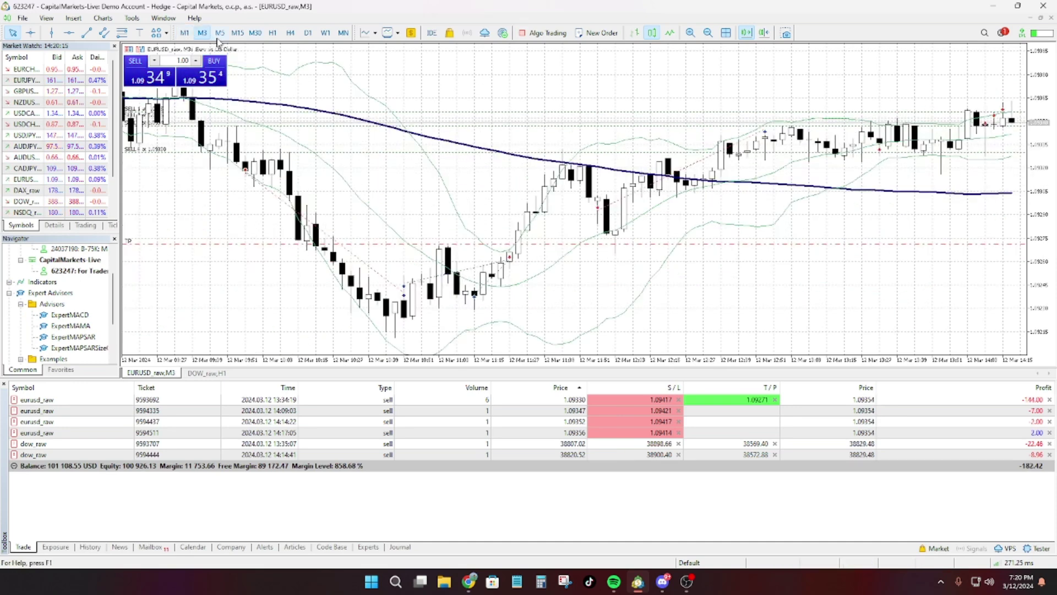
pyautogui.click(219, 36)
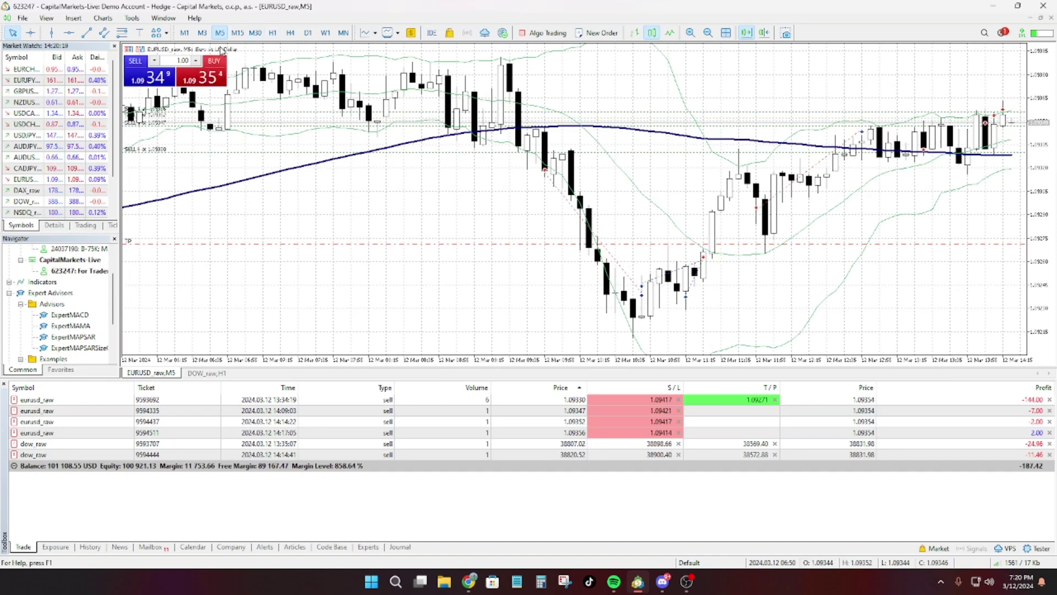
pyautogui.click(236, 32)
pyautogui.click(219, 32)
pyautogui.click(1049, 400)
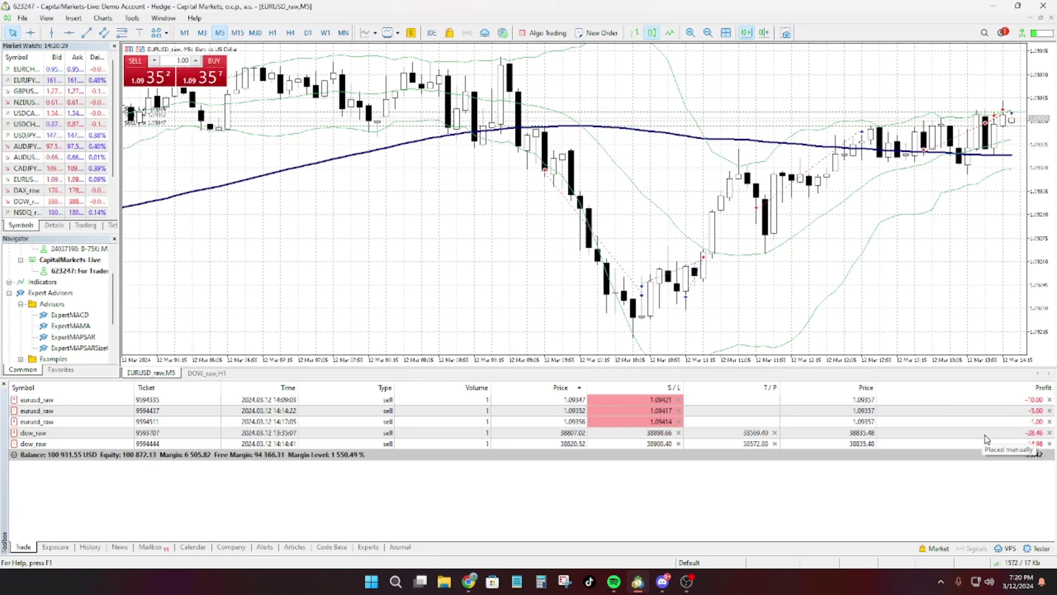
# Show the dow_raw symbol on an M15 chart and open another sell position on it.
pyautogui.moveTo(984, 444); pyautogui.dragTo(865, 142)
pyautogui.click(237, 32)
pyautogui.click(144, 75)
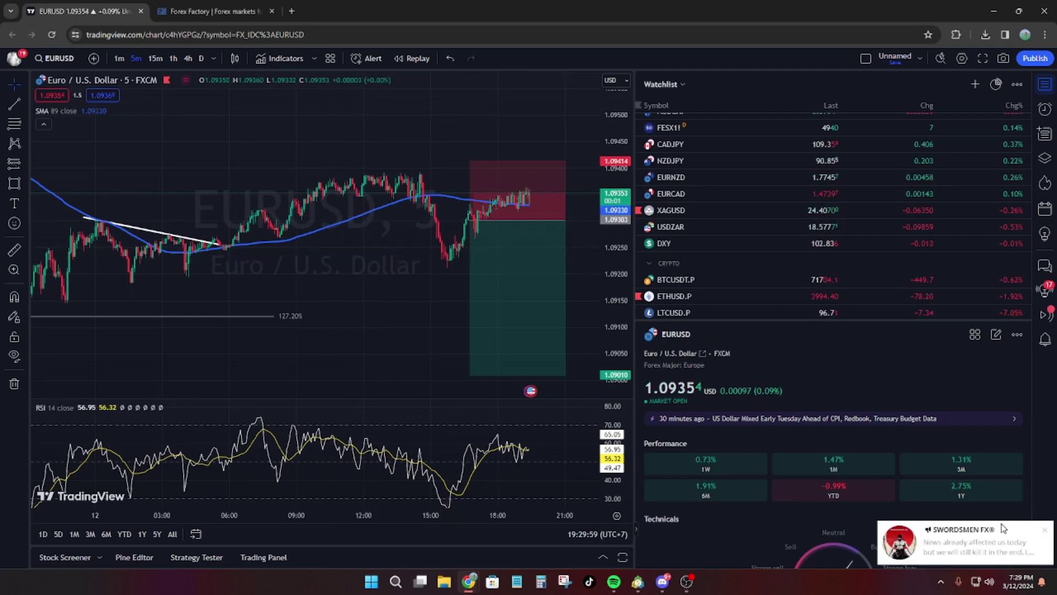
# Switch to MetaTrader and close all open positions with one bulk operation.
pyautogui.click(1040, 529)
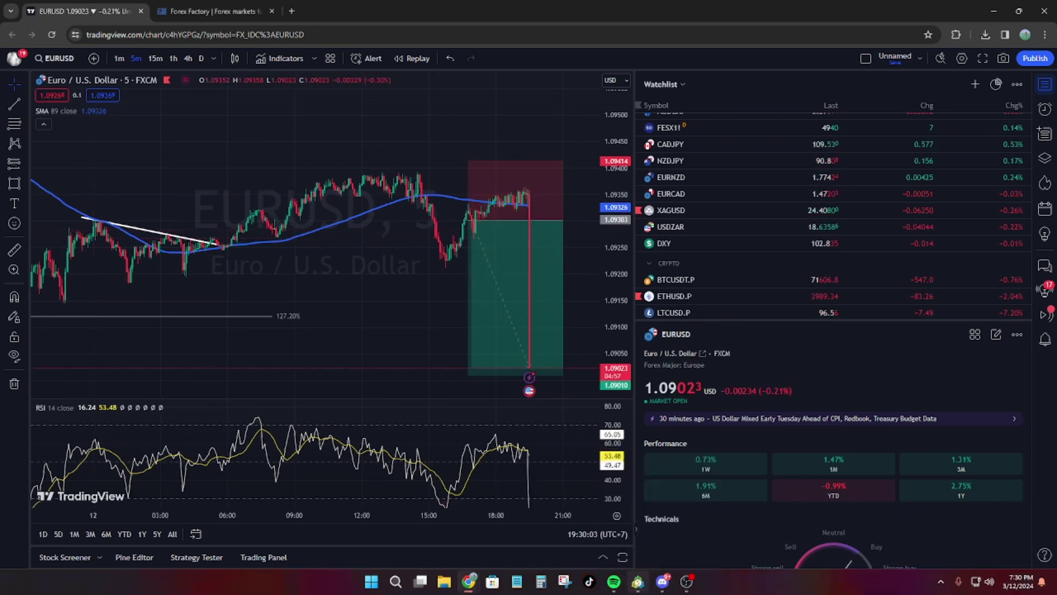
pyautogui.click(638, 582)
pyautogui.rightClick(1043, 477)
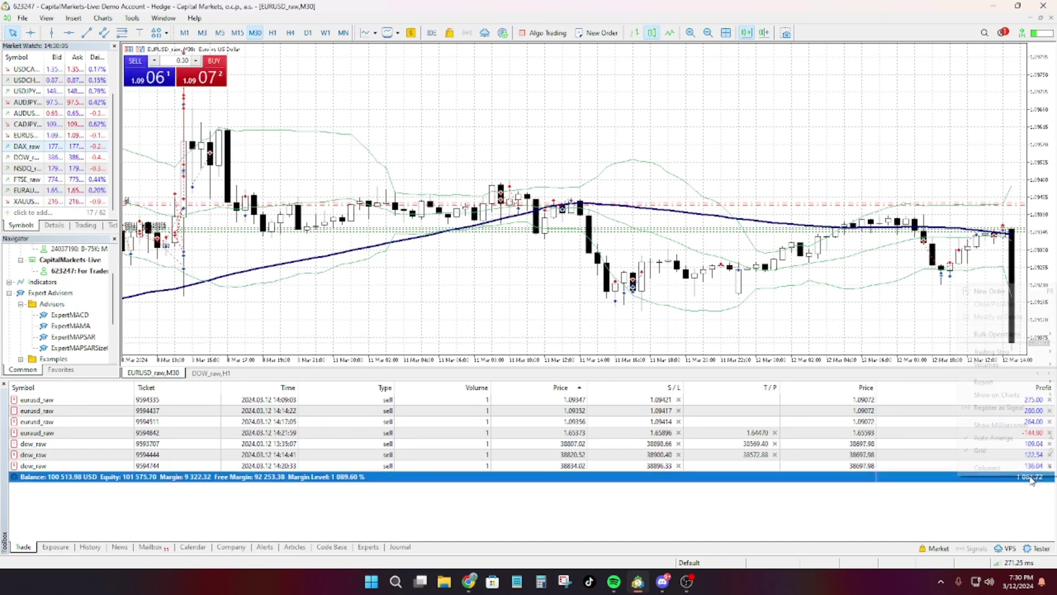
pyautogui.moveTo(1018, 340)
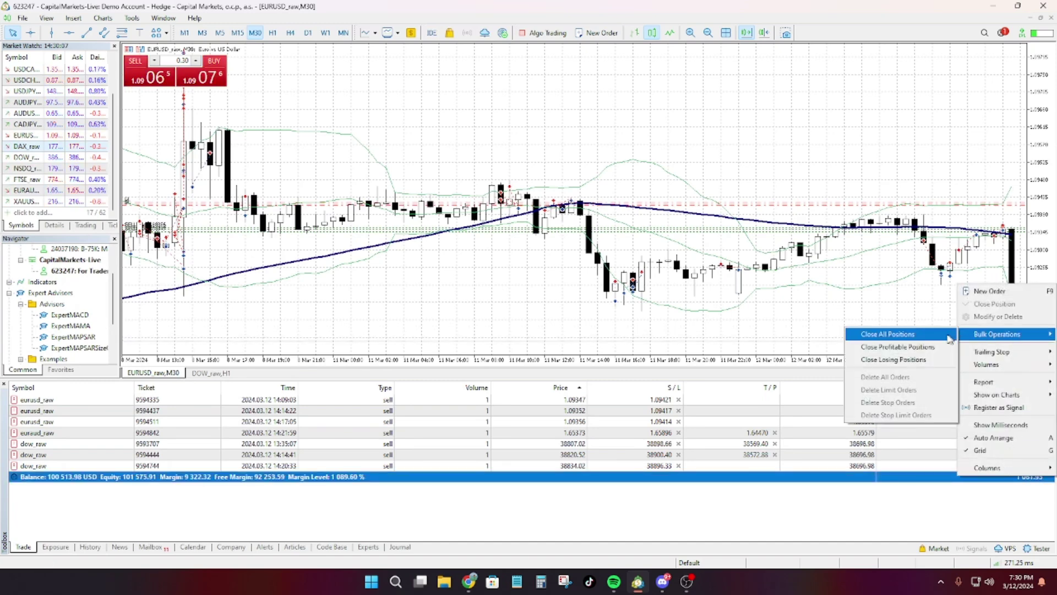
pyautogui.click(947, 335)
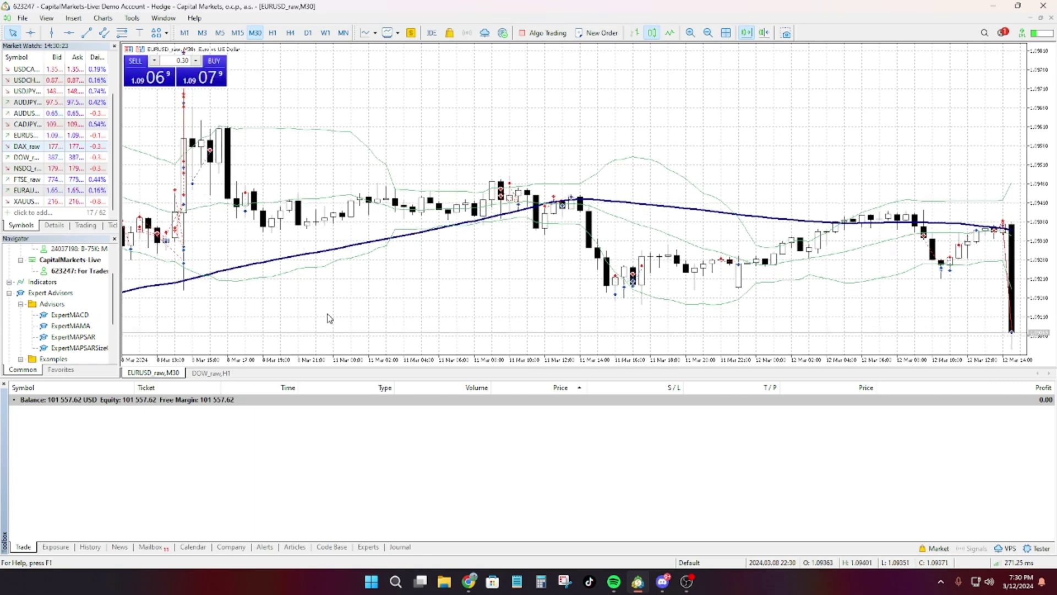
# Switch to TradingView and examine the sharp EURUSD drop on the 5-minute chart against the planned short position.
pyautogui.click(474, 578)
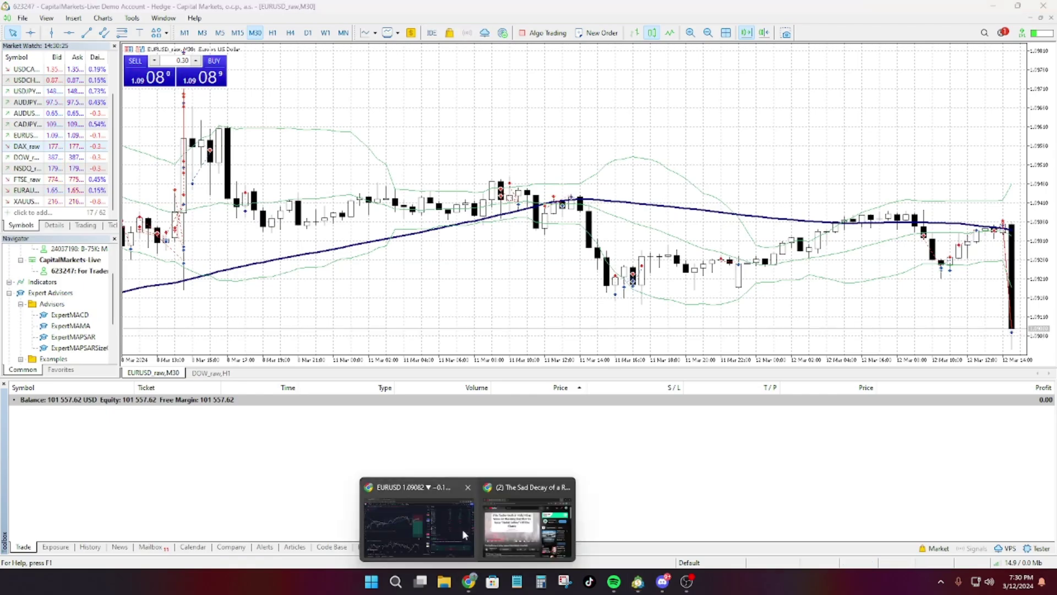
pyautogui.click(461, 529)
pyautogui.moveTo(625, 240); pyautogui.dragTo(622, 329)
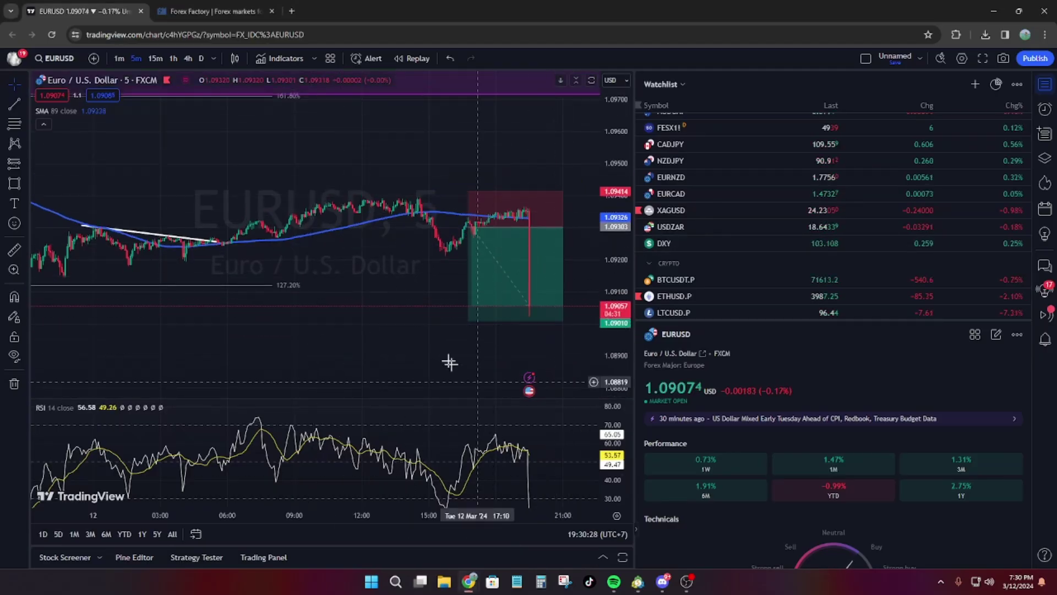
pyautogui.scroll(-2, 423, 322)
pyautogui.scroll(-5, 429, 321)
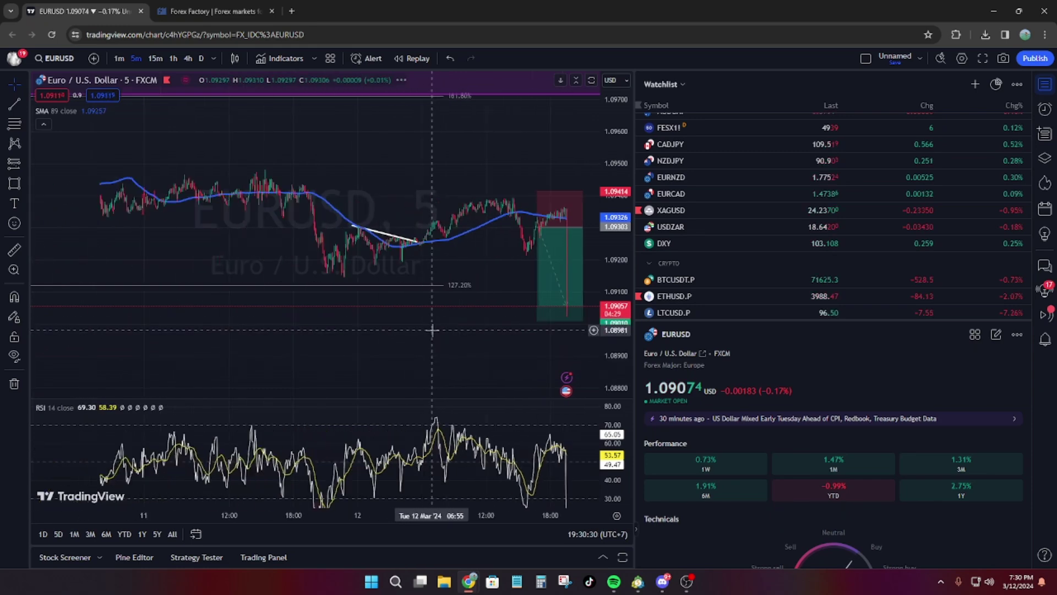
pyautogui.scroll(6, 434, 330)
pyautogui.scroll(2, 435, 329)
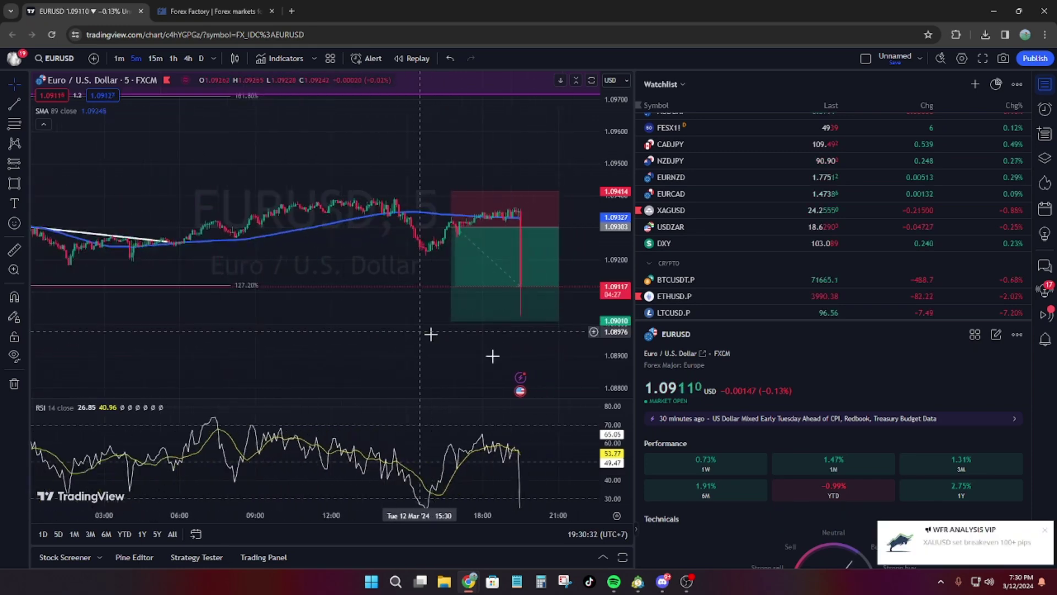
pyautogui.click(1043, 530)
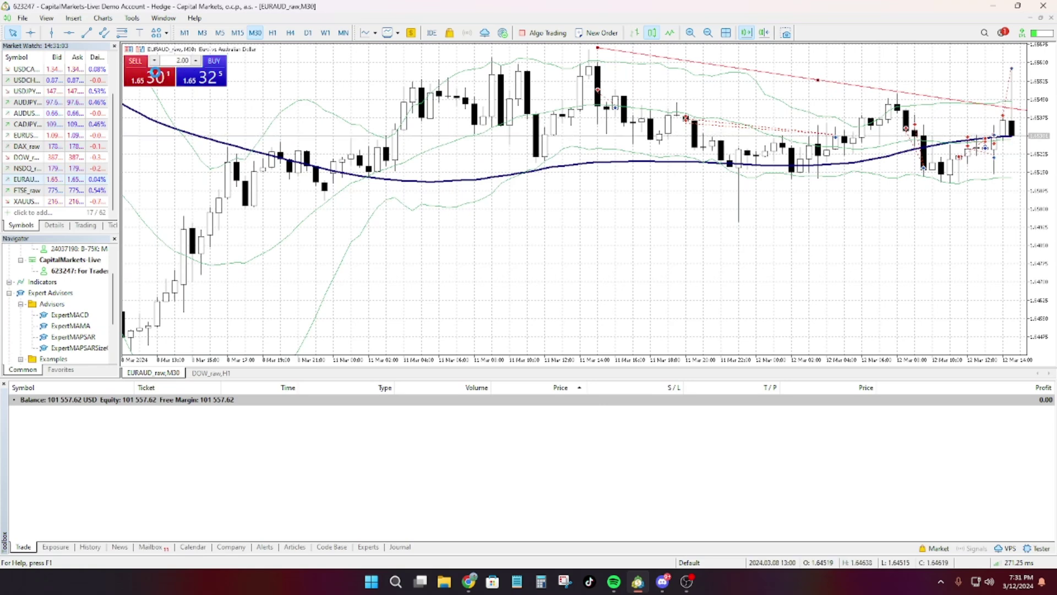
# Open a 2.00-lot sell position on EURAUD at the market price in MetaTrader.
pyautogui.click(155, 73)
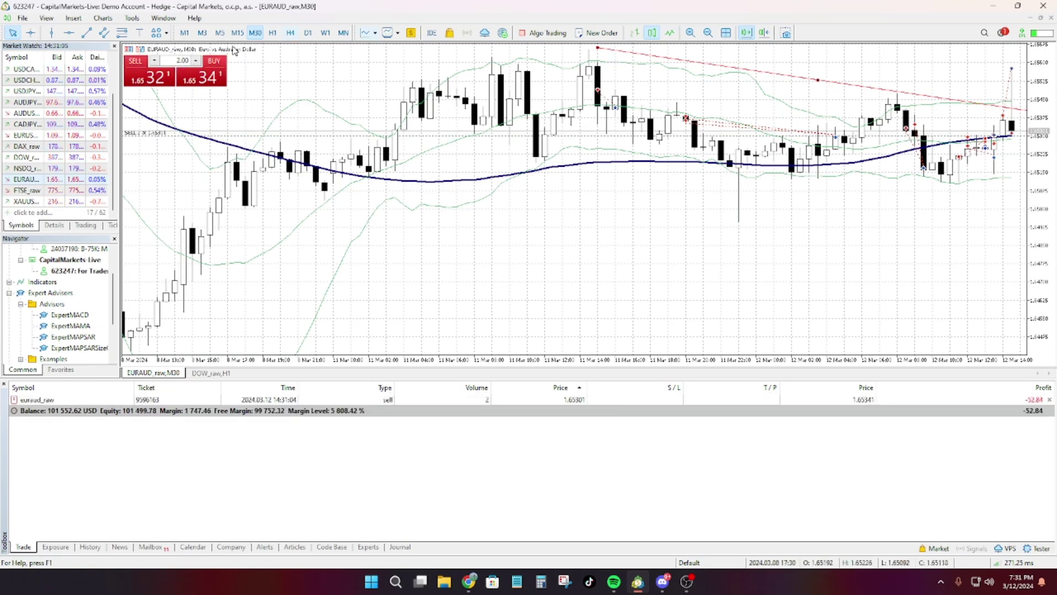
# Review the EURAUD chart across the H1, M5, M30, H4, M1, M3 and M15 timeframes.
pyautogui.click(273, 32)
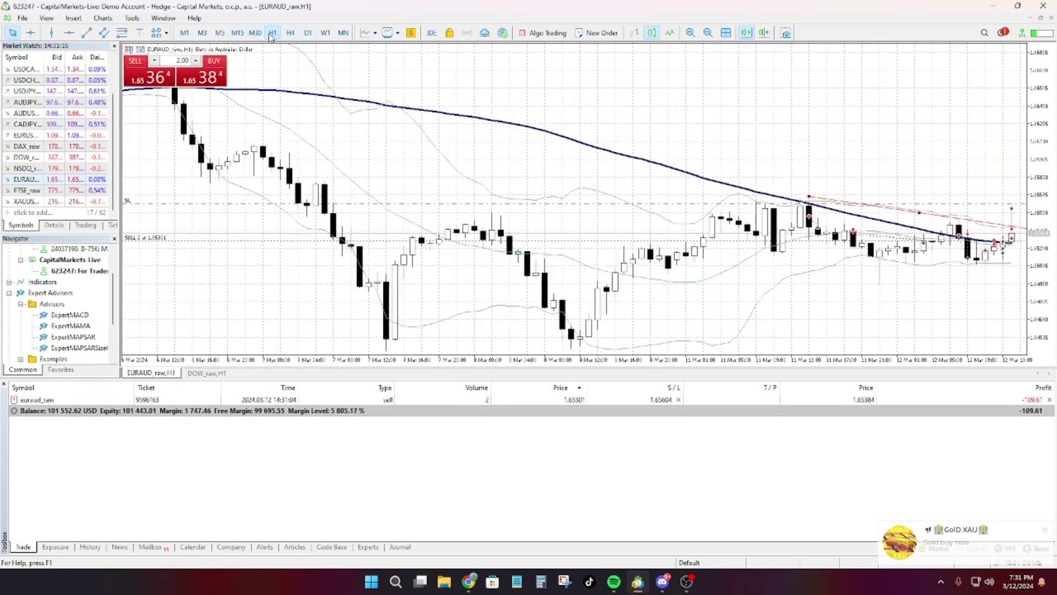
pyautogui.click(220, 33)
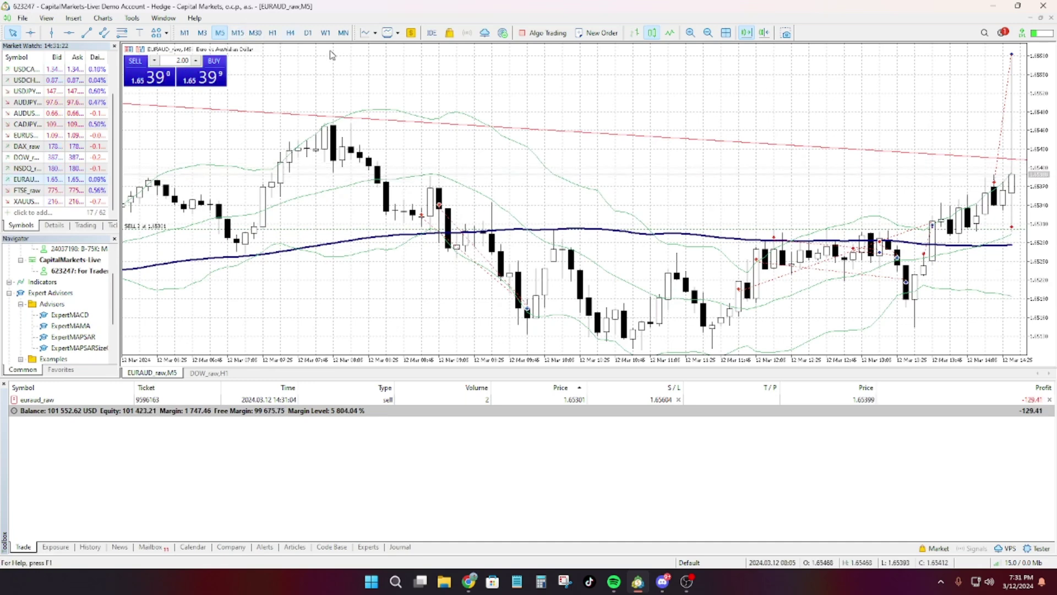
pyautogui.click(256, 33)
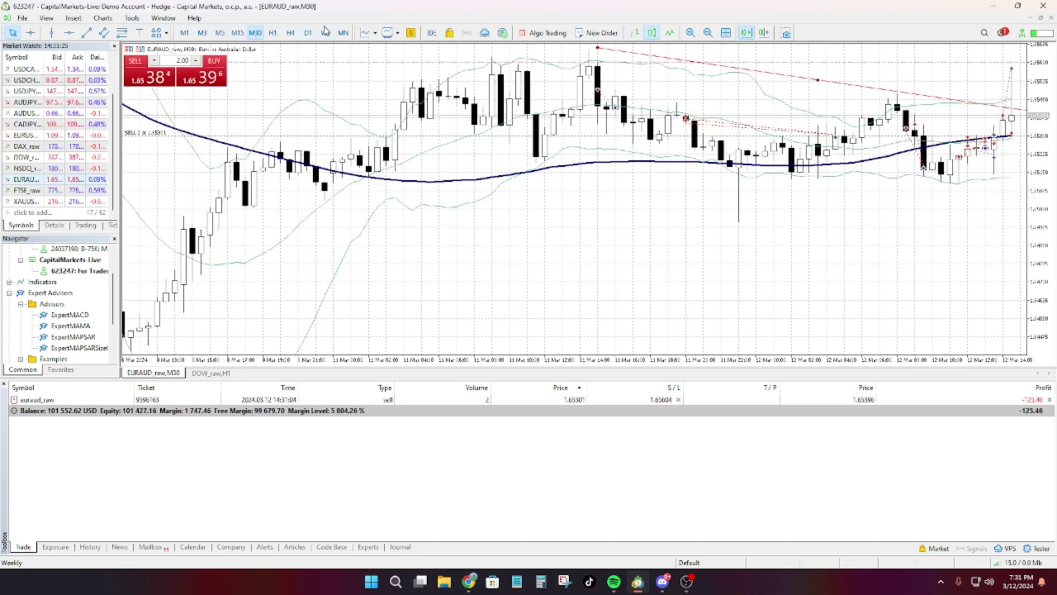
pyautogui.click(291, 32)
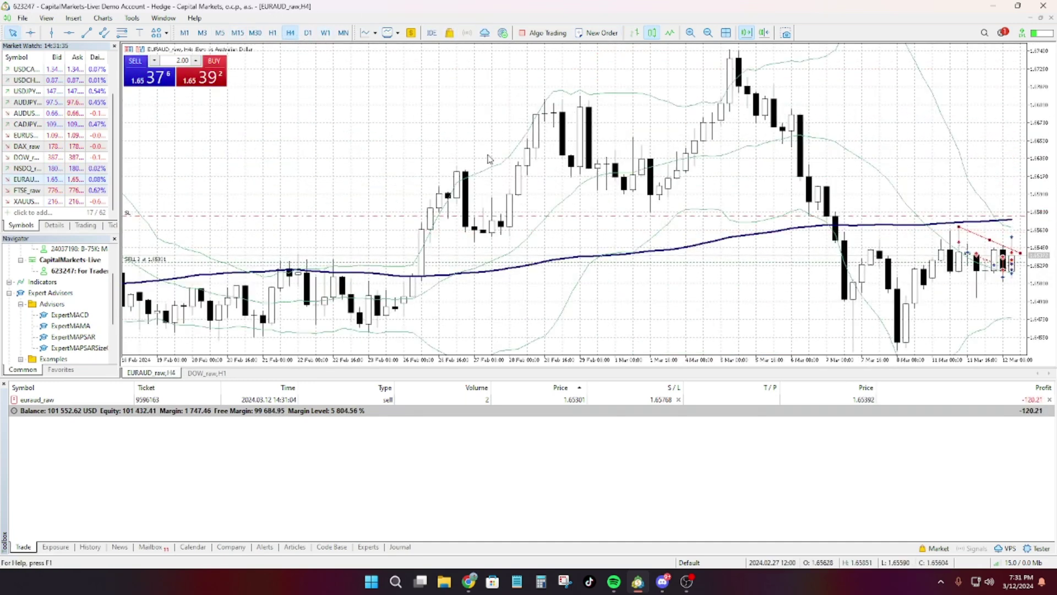
pyautogui.click(184, 33)
pyautogui.click(202, 34)
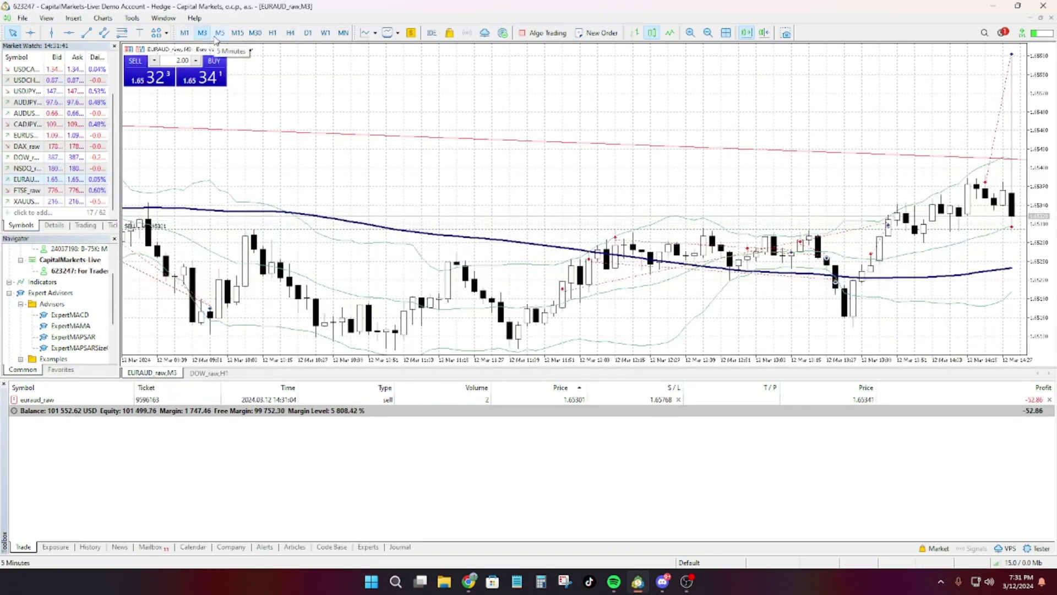
pyautogui.click(219, 33)
pyautogui.click(236, 35)
# Switch to TradingView and inspect EURAUD on the 5-minute, 1-hour and 1-minute timeframes.
pyautogui.moveTo(468, 581)
pyautogui.click(460, 544)
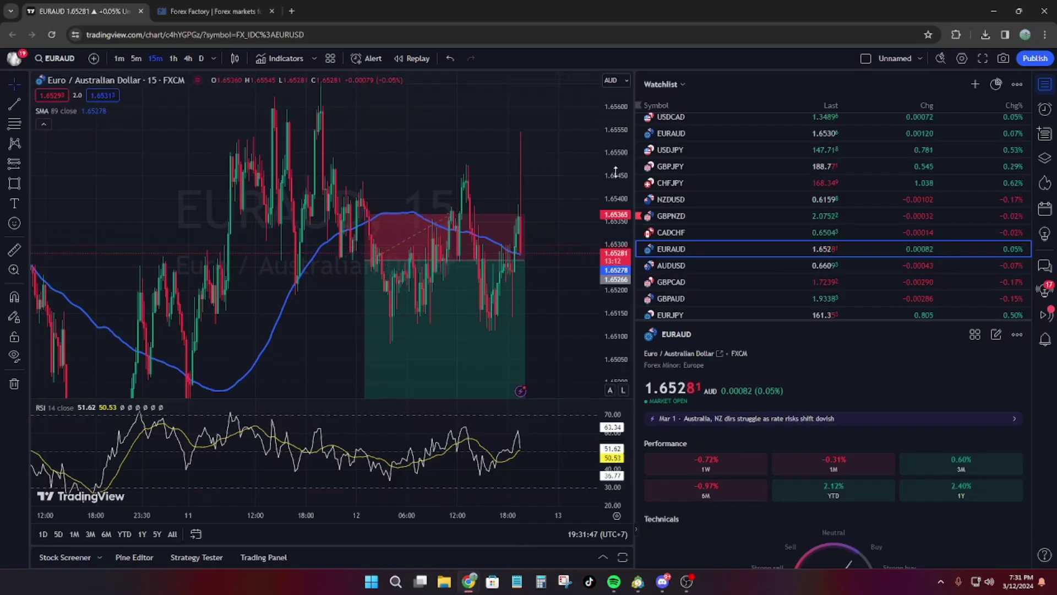
pyautogui.click(136, 58)
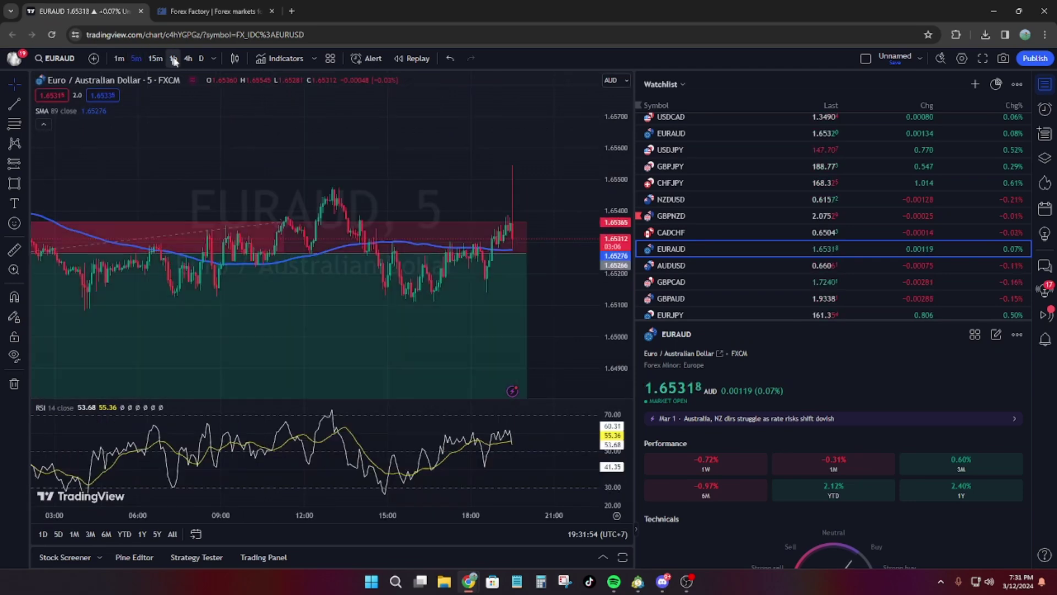
pyautogui.click(173, 58)
pyautogui.click(118, 58)
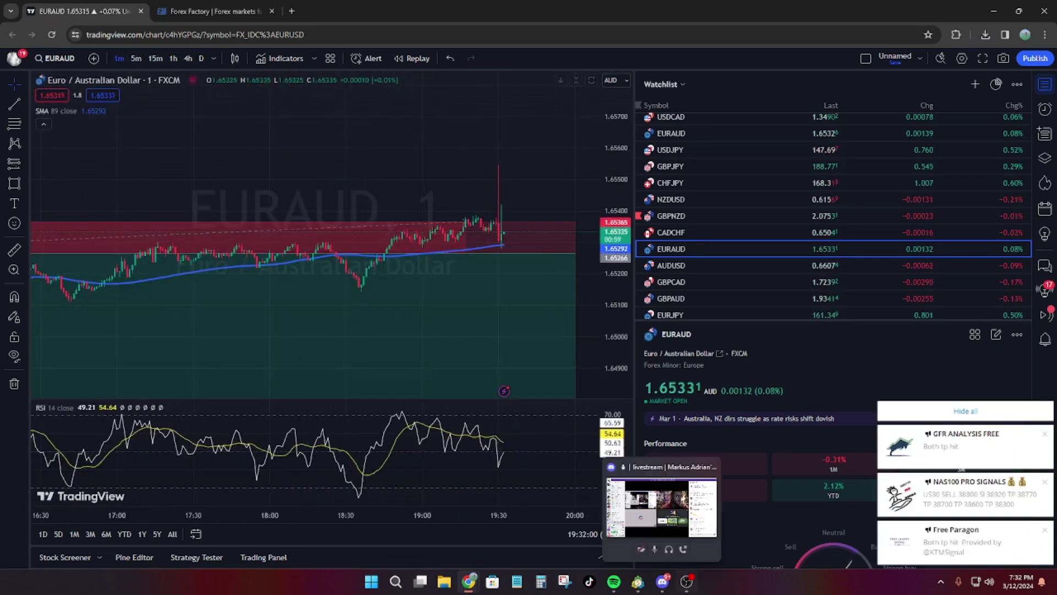
# Return to MetaTrader and monitor the EURAUD sell position while comparing the M5, M15 and M30 timeframes.
pyautogui.click(638, 581)
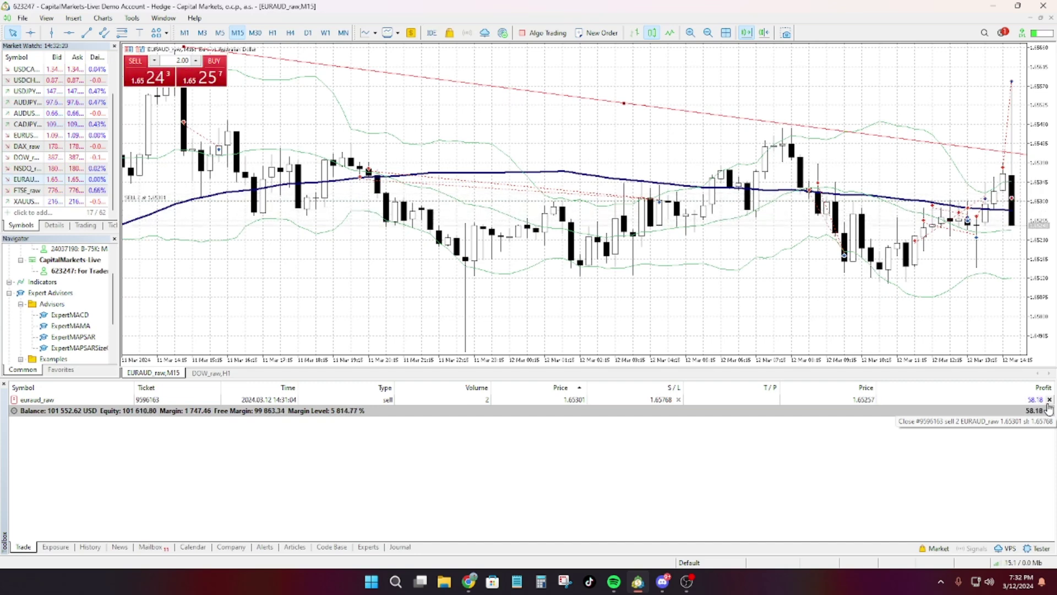
pyautogui.click(255, 32)
pyautogui.click(237, 32)
pyautogui.click(253, 34)
pyautogui.click(219, 32)
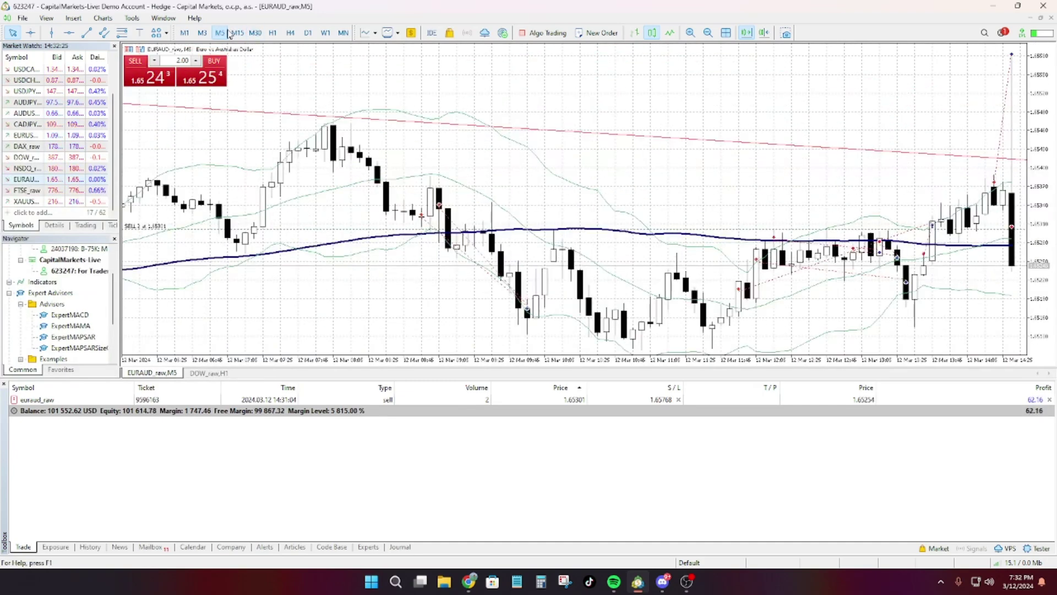
pyautogui.click(237, 33)
pyautogui.click(254, 33)
pyautogui.click(239, 32)
pyautogui.click(249, 34)
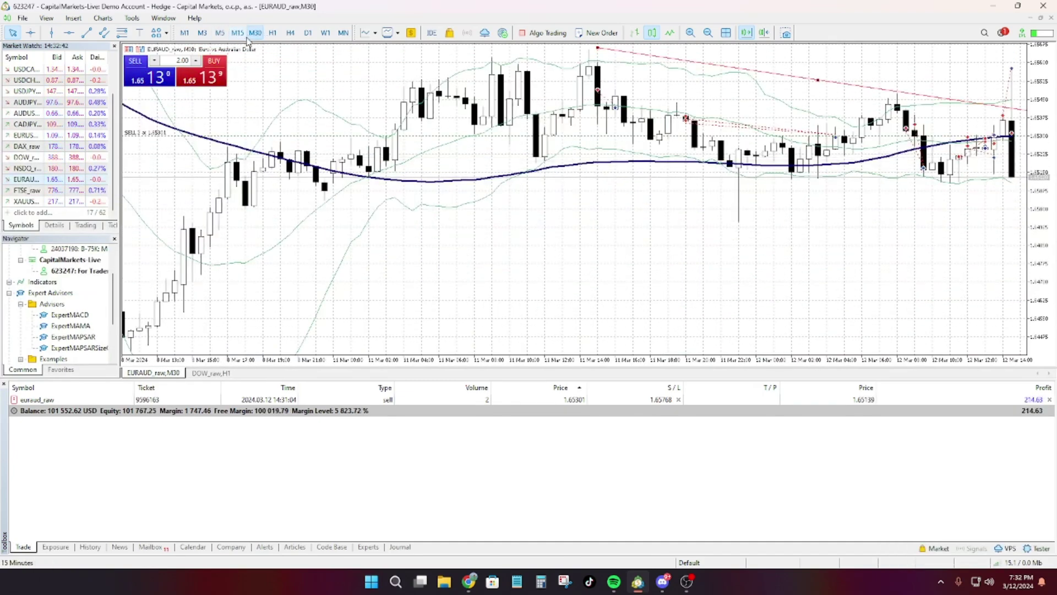
pyautogui.click(238, 34)
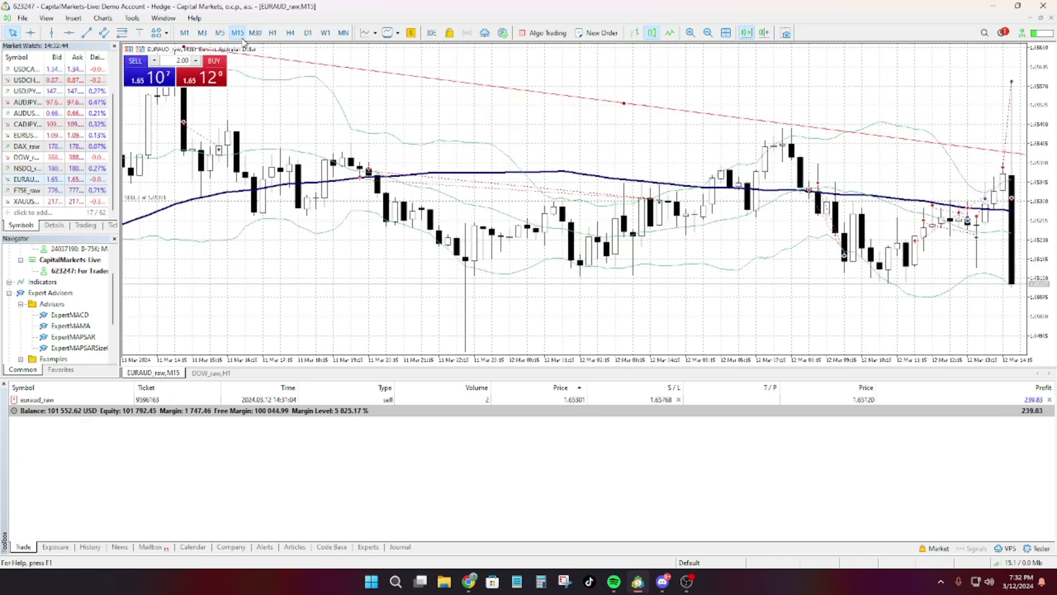
pyautogui.click(255, 34)
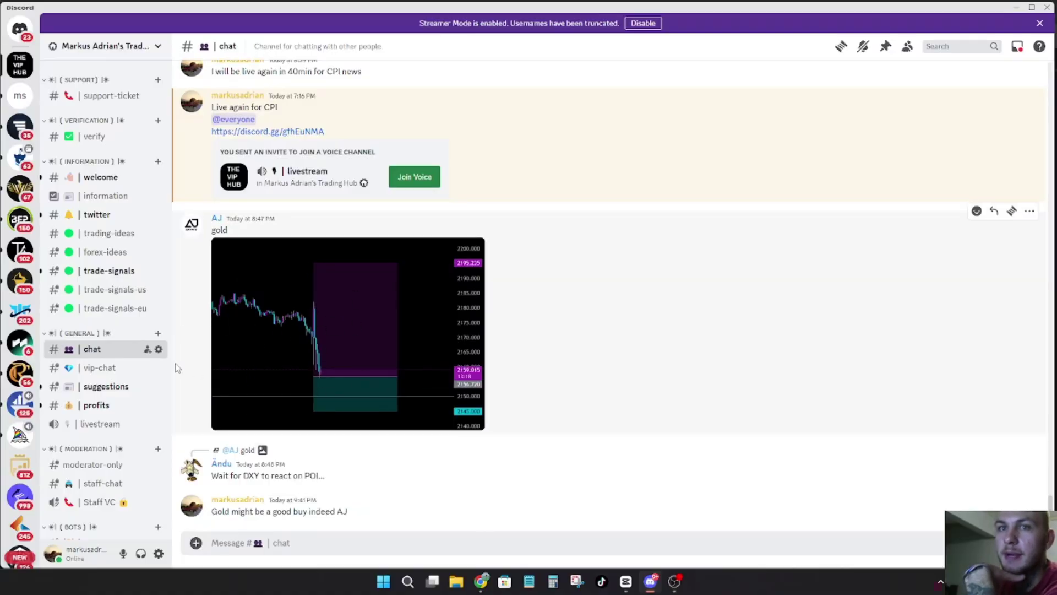
# Open the EUR/USD chart image posted in the trade-signals-us Discord channel.
pyautogui.click(116, 291)
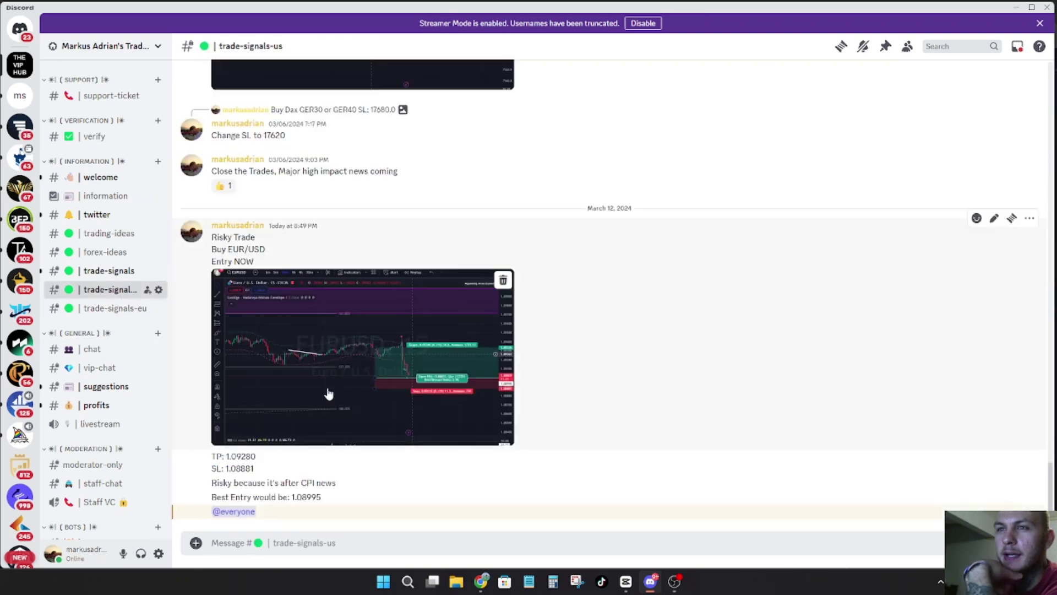
pyautogui.click(483, 392)
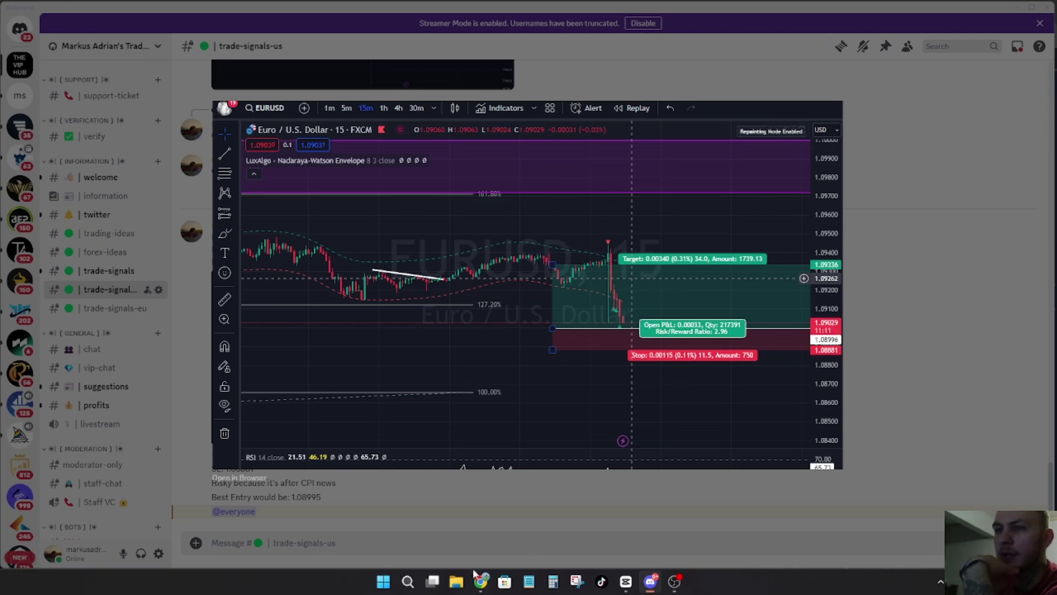
# Switch to TradingView and examine the long position on the EURUSD 15-minute chart at a larger price scale.
pyautogui.moveTo(481, 581)
pyautogui.click(448, 537)
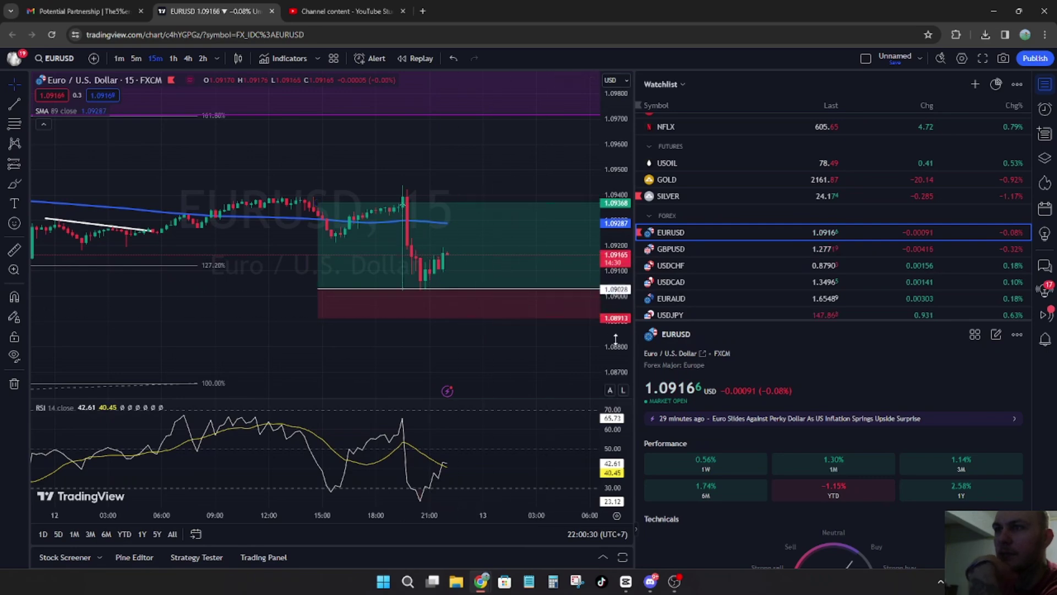
pyautogui.moveTo(615, 339); pyautogui.dragTo(616, 239)
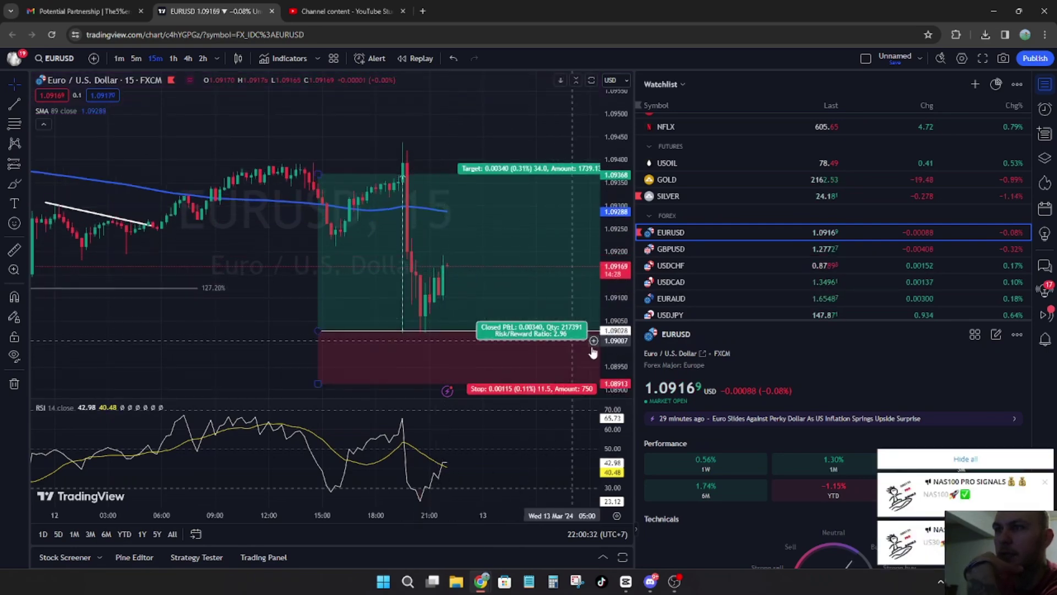
# Nudge the long position on the EURUSD 15-minute chart slightly upward to an entry of 1.09031.
pyautogui.click(484, 348)
pyautogui.moveTo(483, 342); pyautogui.dragTo(481, 342)
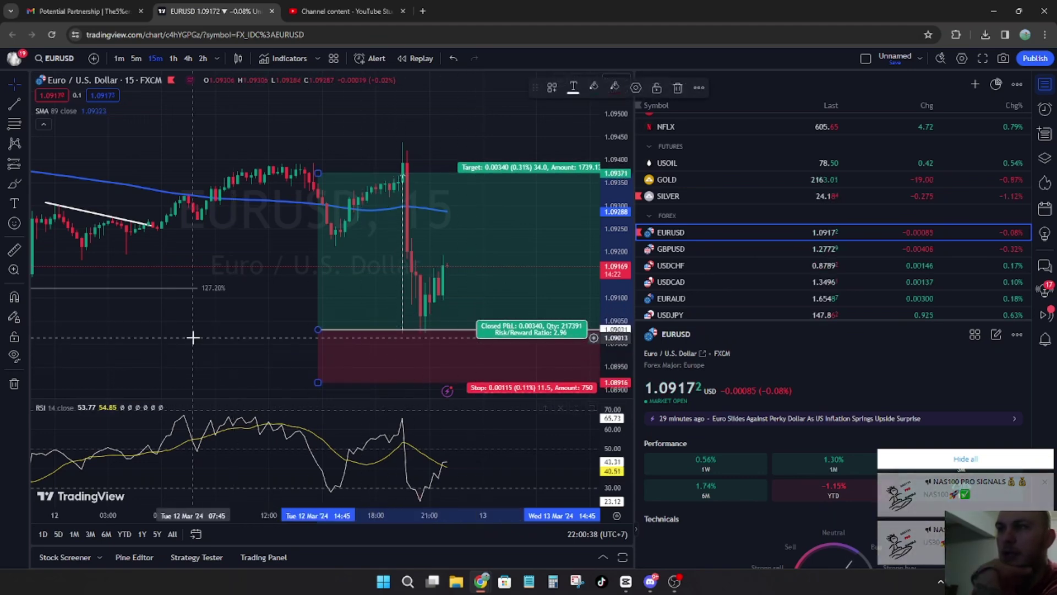
pyautogui.scroll(2, 224, 329)
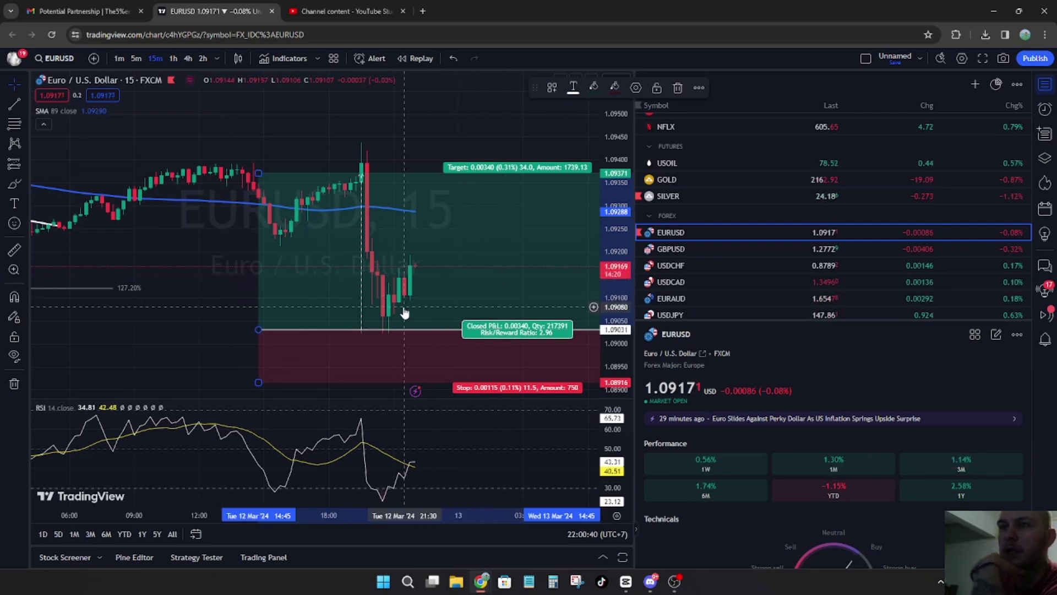
pyautogui.scroll(-2, 389, 337)
# Load the GOLD chart and open the Discord chat channel to look at the posted gold trade idea.
pyautogui.click(918, 179)
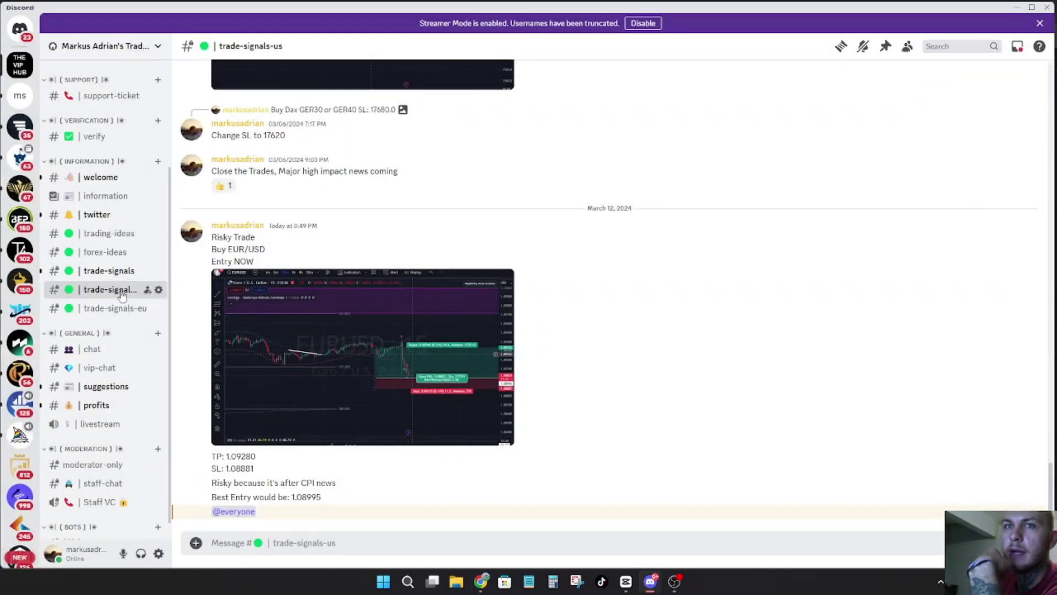
pyautogui.click(110, 350)
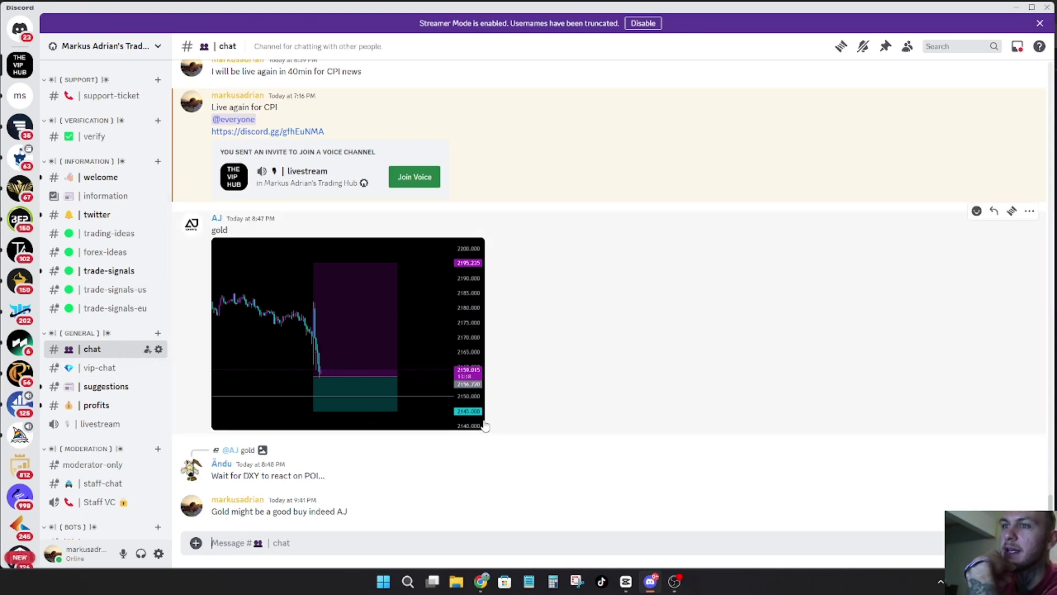
# Return to TradingView and examine GOLD on the 15-minute and 5-minute timeframes at different price scales.
pyautogui.moveTo(481, 580)
pyautogui.click(445, 531)
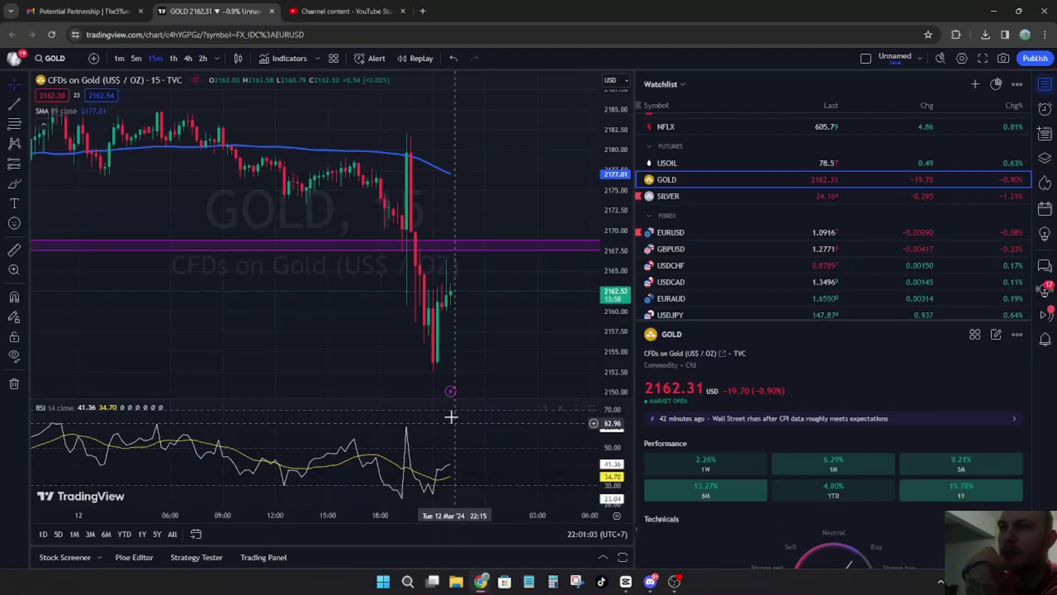
pyautogui.moveTo(467, 338); pyautogui.dragTo(514, 320)
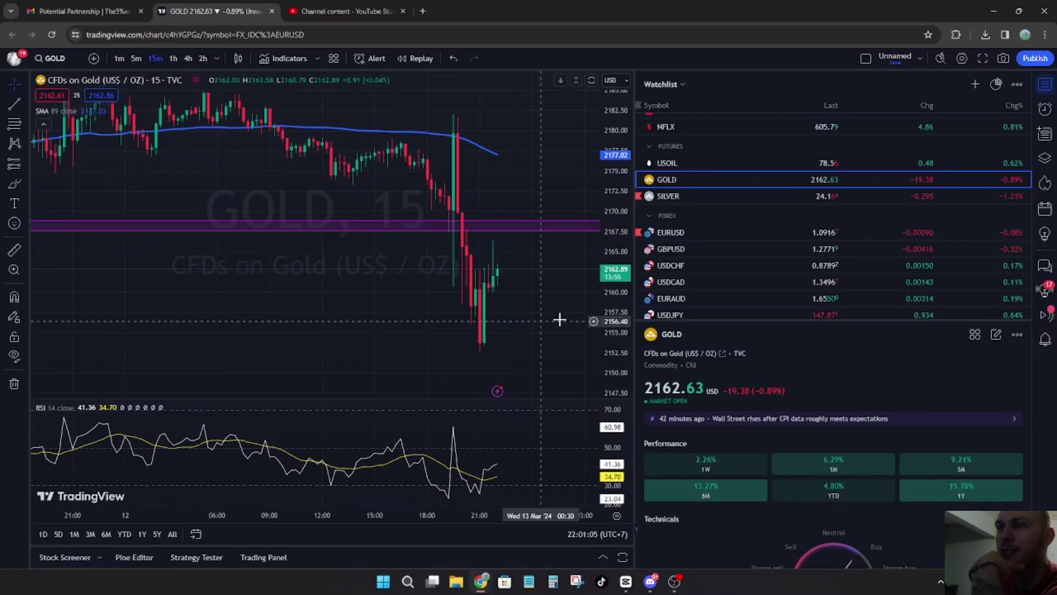
pyautogui.moveTo(609, 228); pyautogui.dragTo(605, 339)
pyautogui.moveTo(495, 321); pyautogui.dragTo(510, 339)
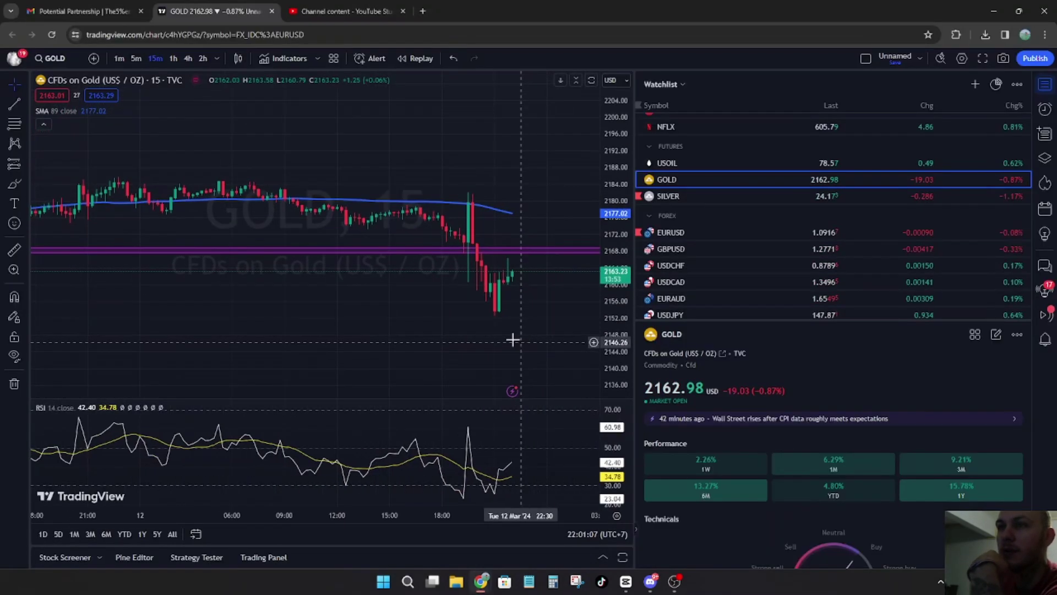
pyautogui.scroll(2, 507, 341)
pyautogui.click(137, 59)
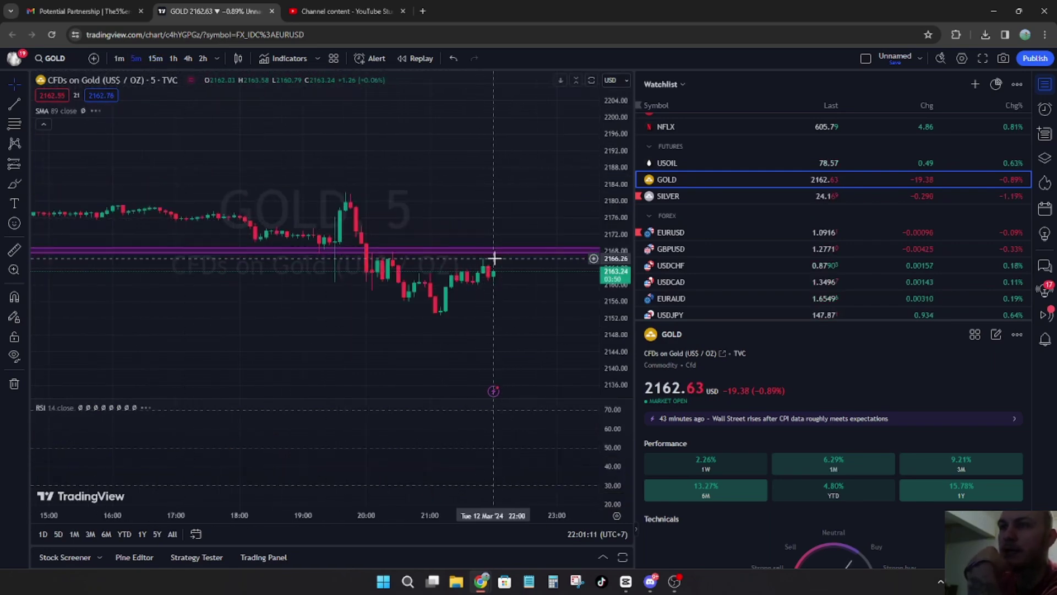
pyautogui.moveTo(609, 326); pyautogui.dragTo(605, 220)
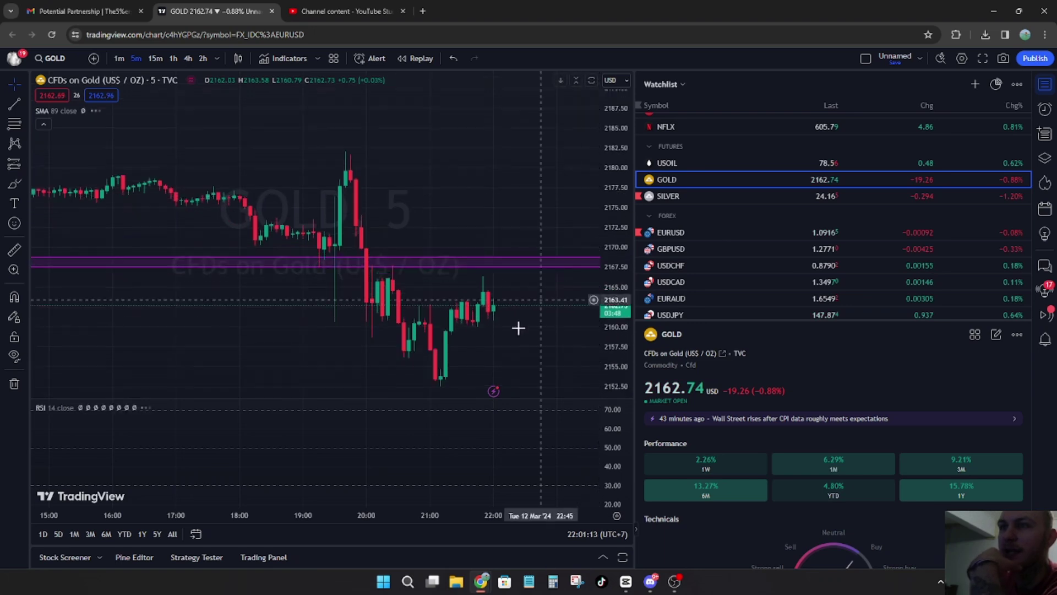
# Inspect the GOLD 1-minute chart, including the earlier CPI spike and the RSI and moving average.
pyautogui.click(121, 60)
pyautogui.scroll(-2, 543, 322)
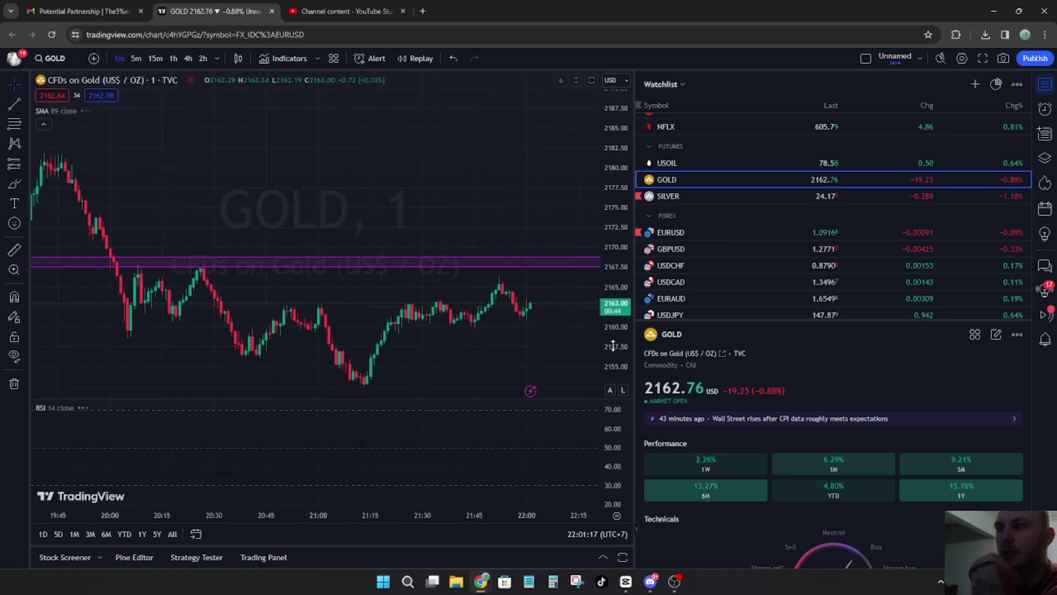
pyautogui.moveTo(613, 345); pyautogui.dragTo(610, 251)
pyautogui.moveTo(541, 359); pyautogui.dragTo(539, 321)
pyautogui.moveTo(613, 214); pyautogui.dragTo(601, 308)
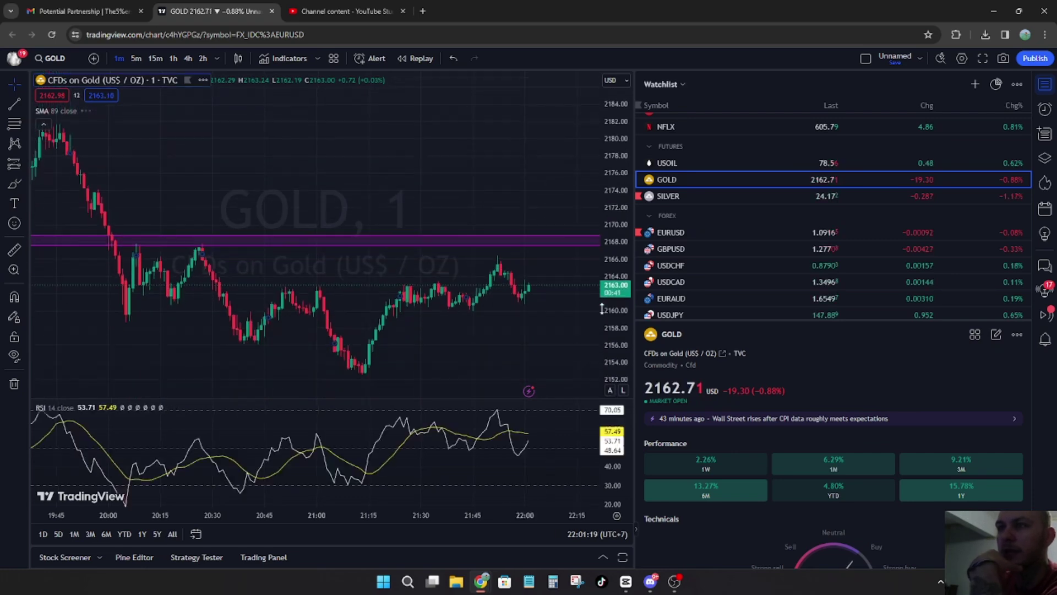
pyautogui.scroll(-2, 491, 345)
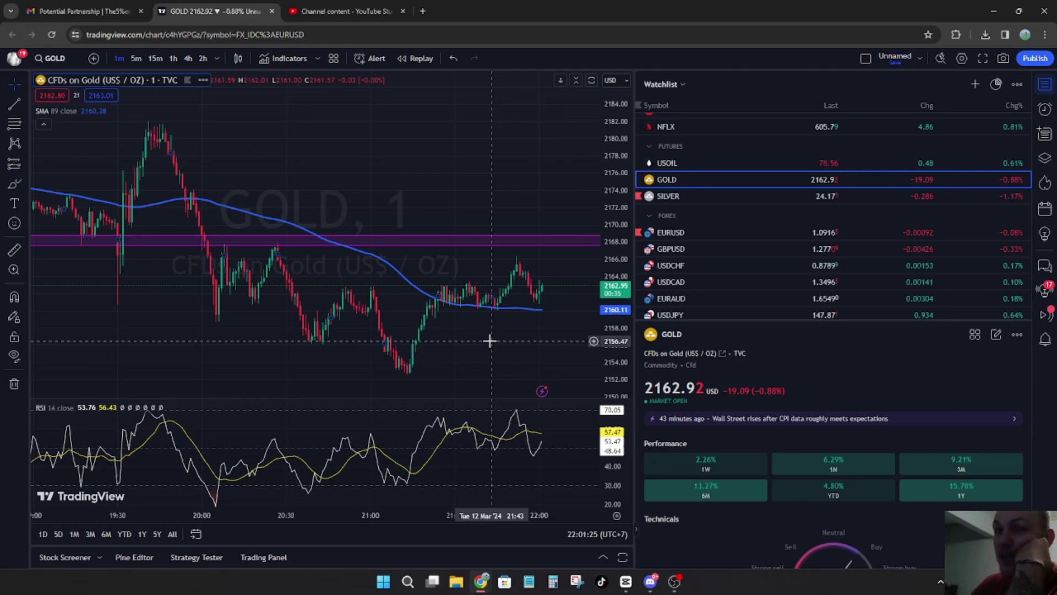
pyautogui.scroll(1, 490, 341)
pyautogui.scroll(-2, 488, 340)
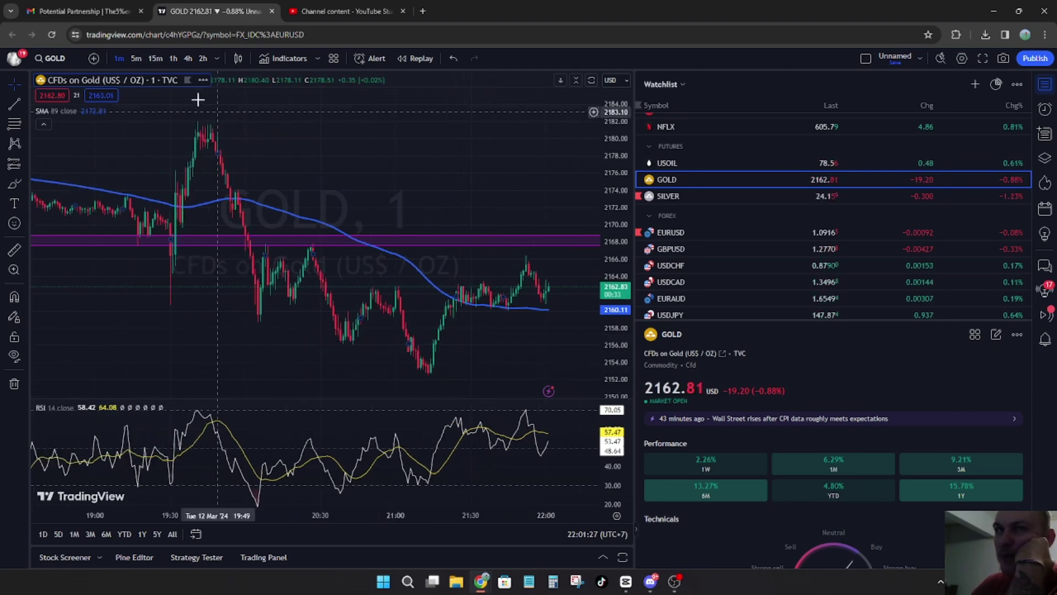
# Compare GOLD on the 5-minute, 1-minute and 15-minute timeframes and switch the EURUSD chart to 1 hour.
pyautogui.click(134, 59)
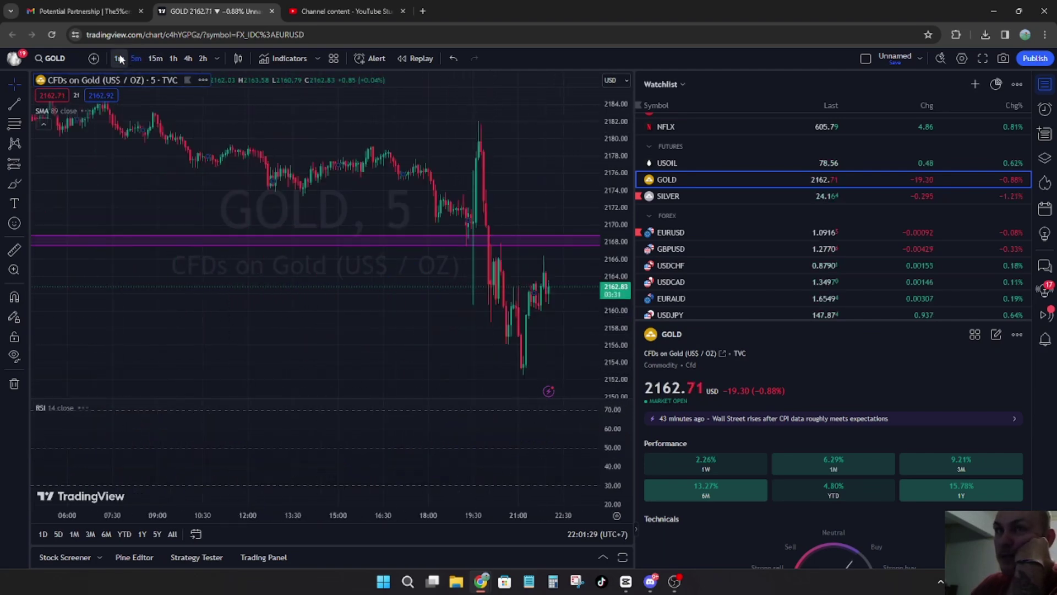
pyautogui.click(119, 59)
pyautogui.click(155, 59)
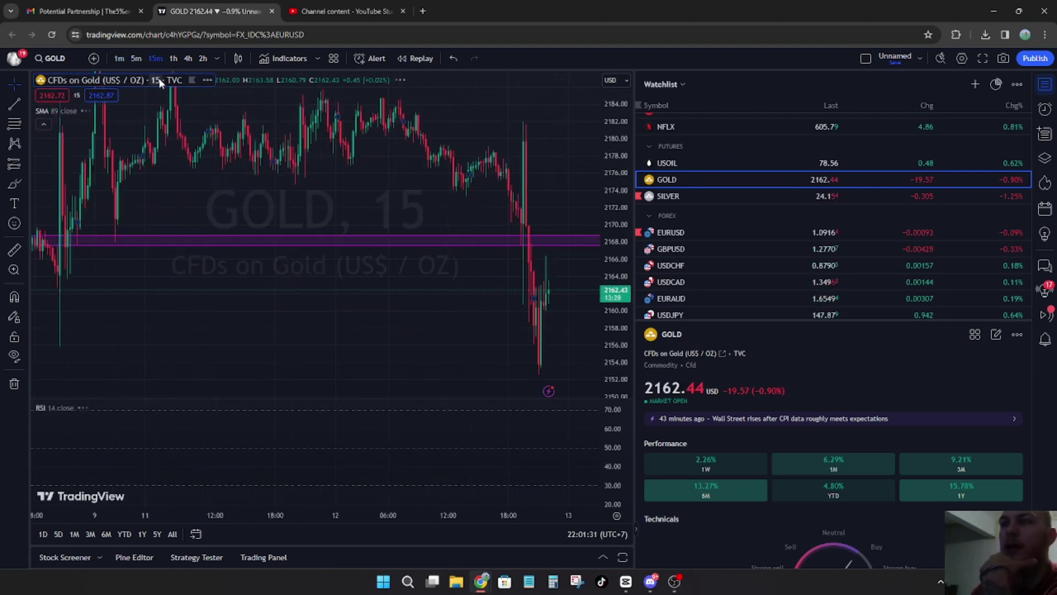
pyautogui.click(136, 59)
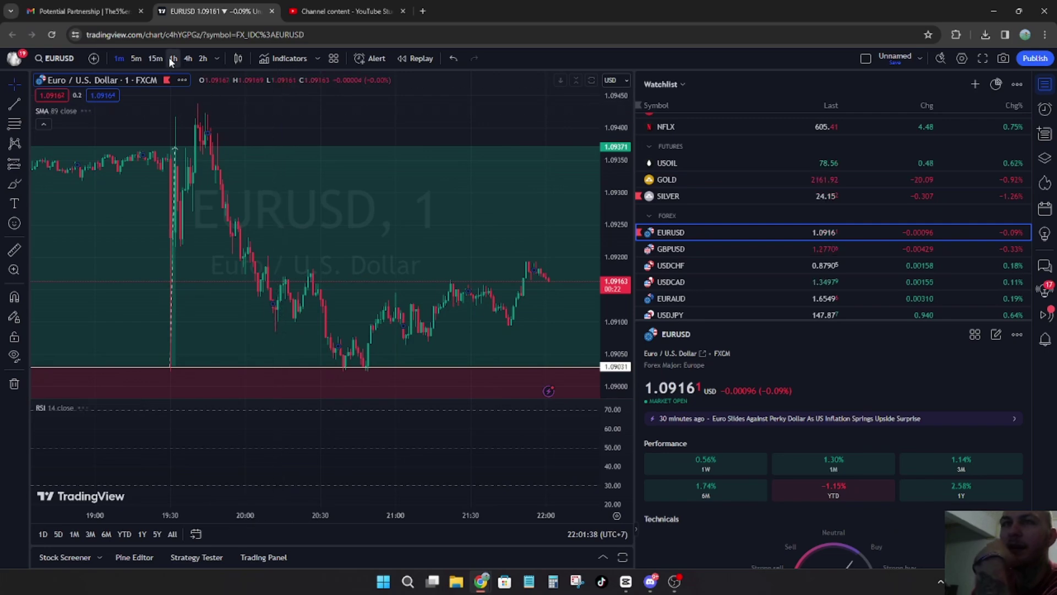
pyautogui.click(170, 59)
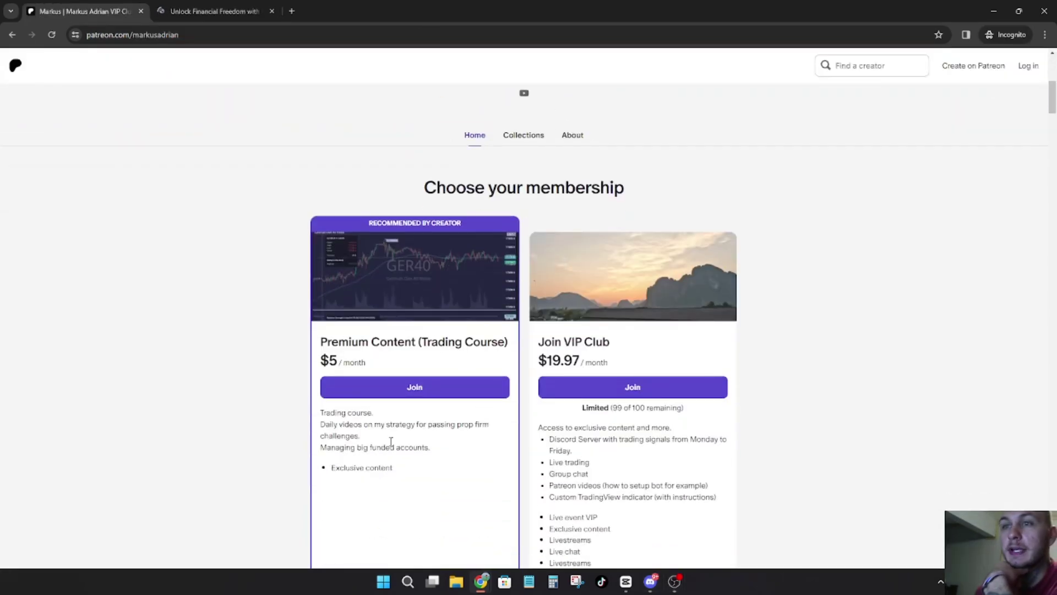
# Review the $5 Premium Content and $19.97 VIP Club membership tiers on the Patreon page, highlighting the VIP Club price.
pyautogui.scroll(-2, 399, 331)
pyautogui.moveTo(319, 252); pyautogui.dragTo(371, 251)
pyautogui.click(379, 254)
pyautogui.moveTo(547, 251); pyautogui.dragTo(608, 252)
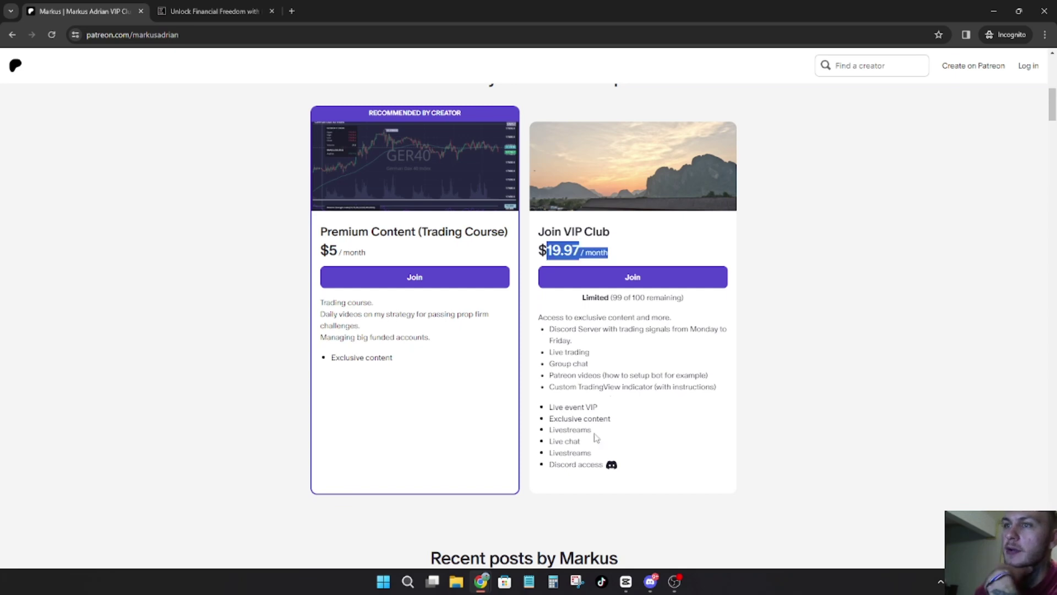
pyautogui.click(570, 464)
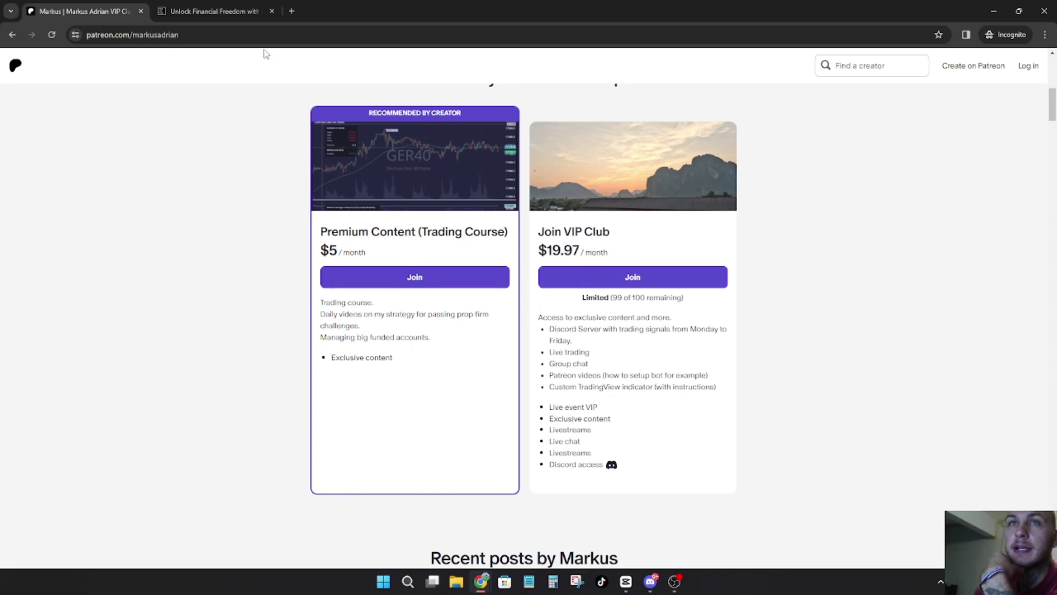
# Check the monthly and annual VIP Club Access plans on the Forex for Bills pricing page and return to the Patreon page.
pyautogui.click(238, 12)
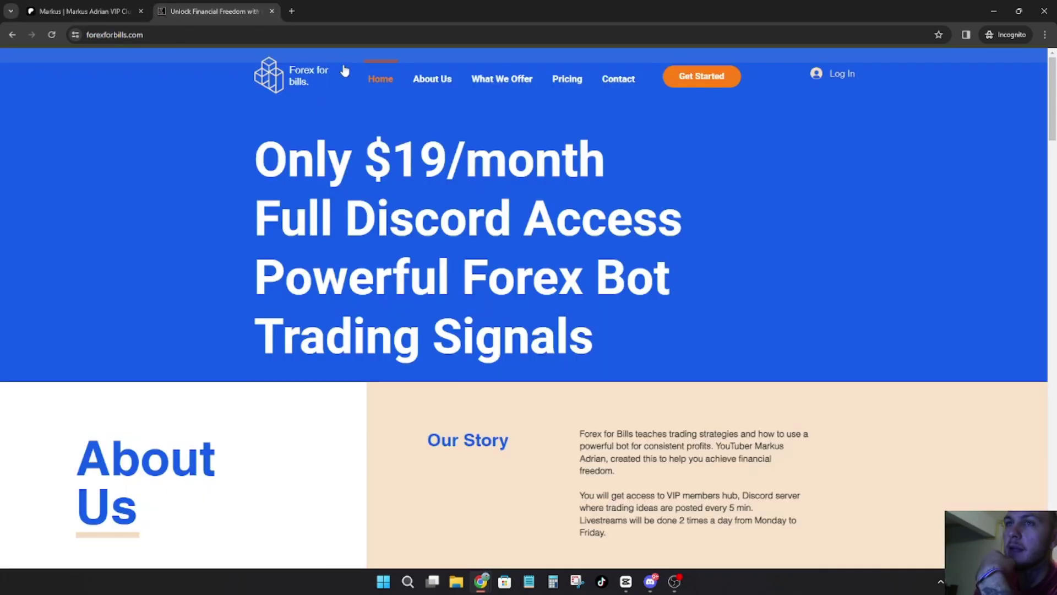
pyautogui.click(701, 76)
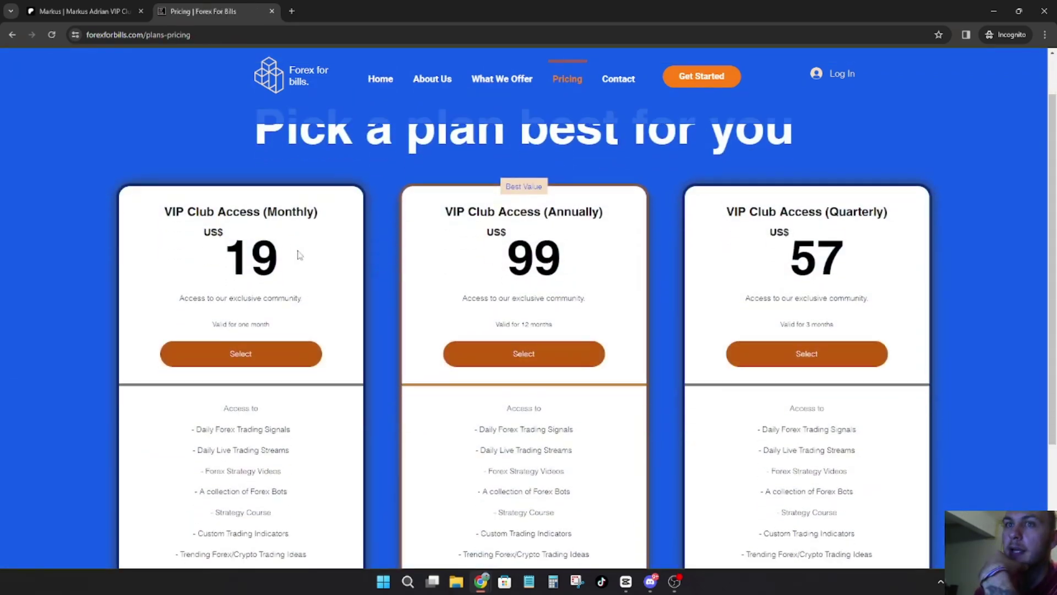
pyautogui.moveTo(170, 211); pyautogui.dragTo(262, 252)
pyautogui.click(299, 286)
pyautogui.moveTo(468, 212); pyautogui.dragTo(526, 256)
pyautogui.click(553, 255)
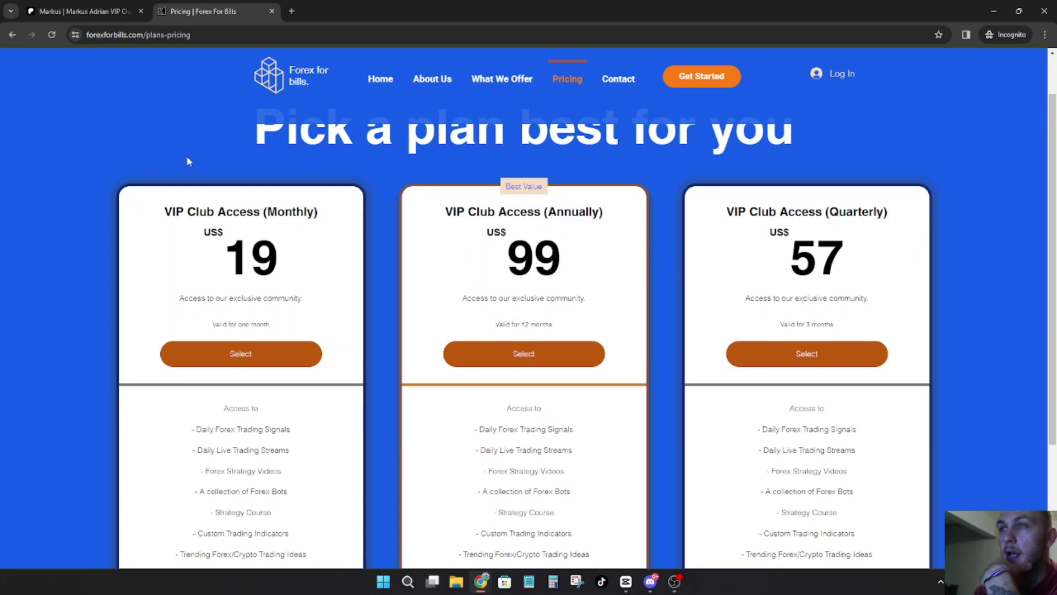
pyautogui.click(86, 13)
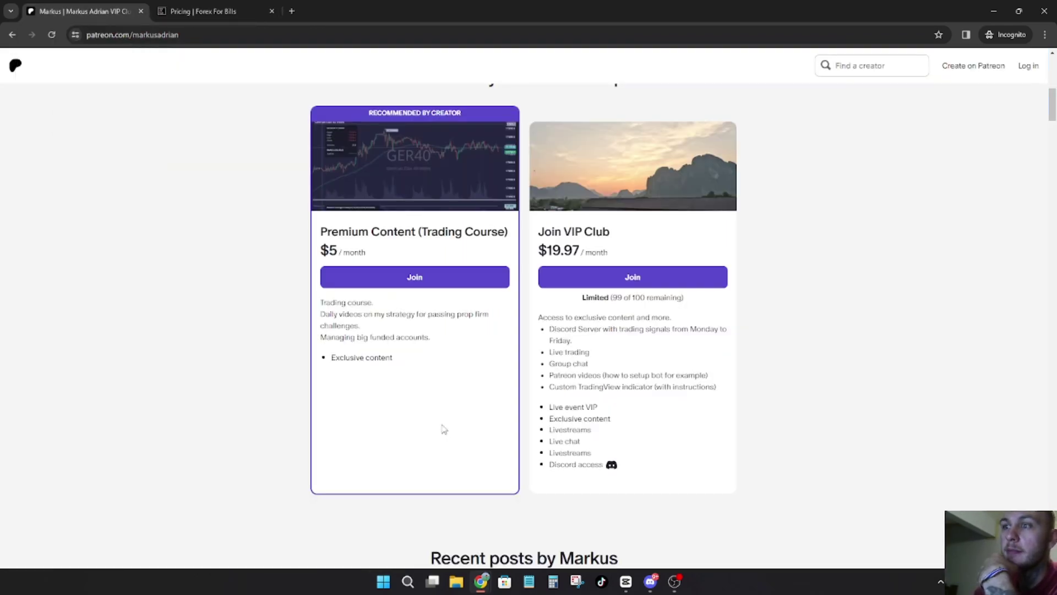